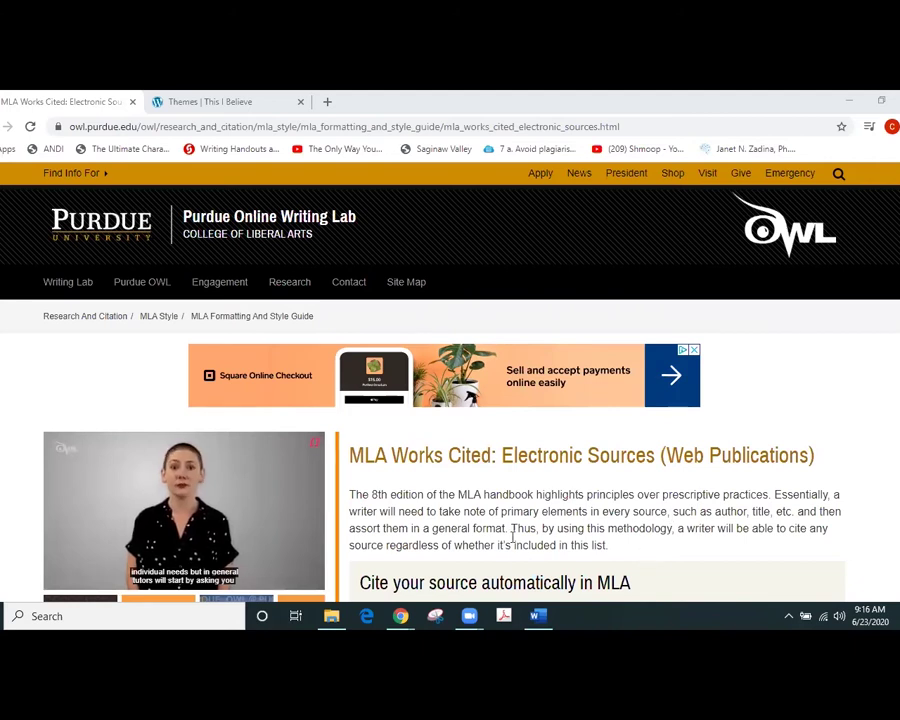
# Step: Pause the tutoring video on Purdue OWL's MLA Electronic Sources page and scroll down
pyautogui.click(183, 511)
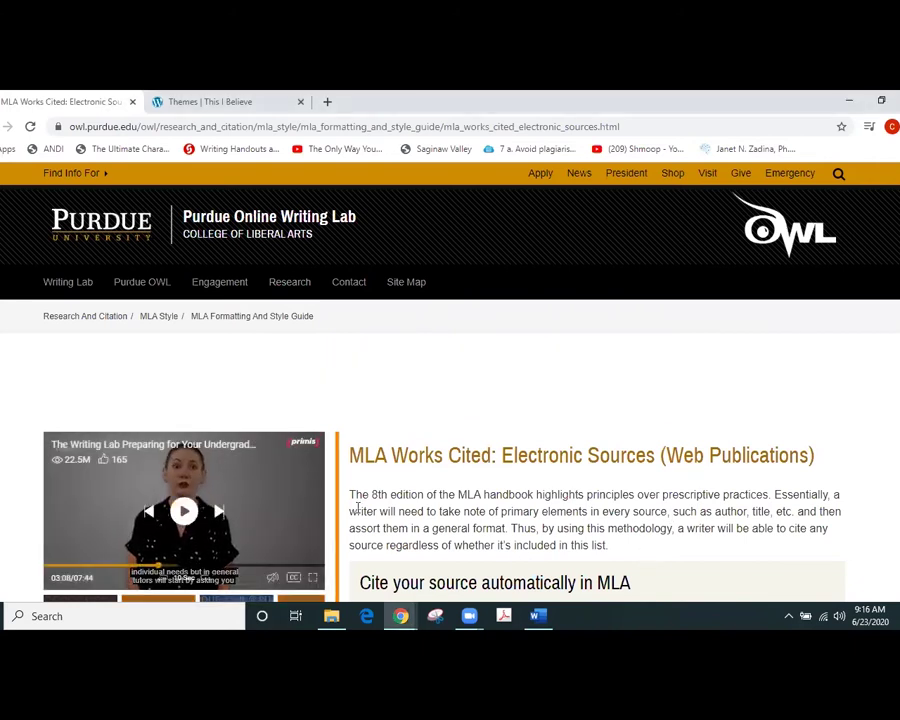
pyautogui.scroll(-2, 493, 452)
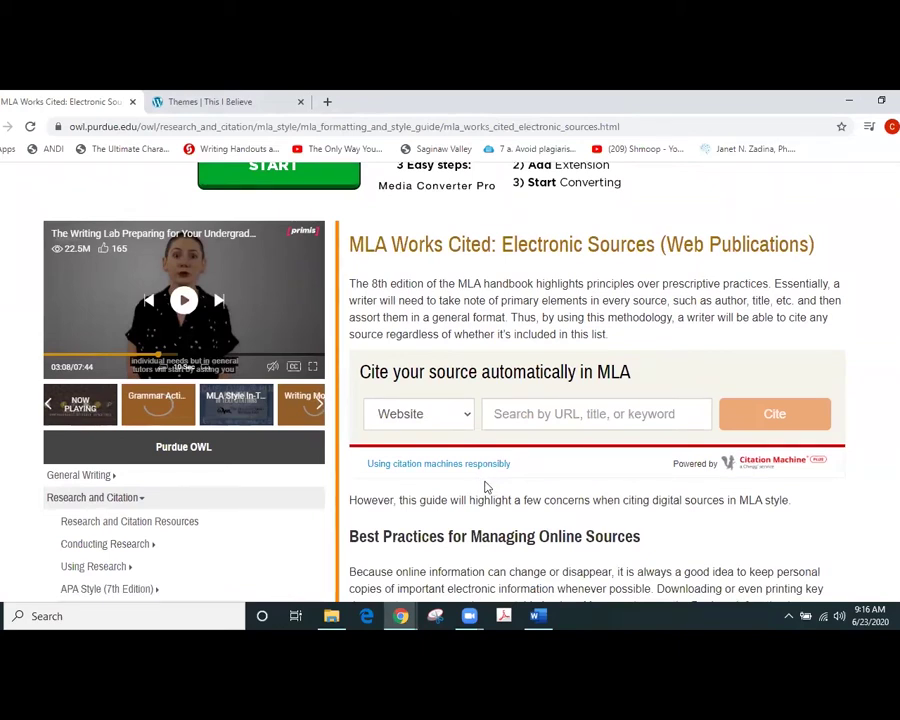
# Step: Open the essay 'Remembering All The Boys' from This I Believe's brotherhood & friendship theme
pyautogui.click(200, 104)
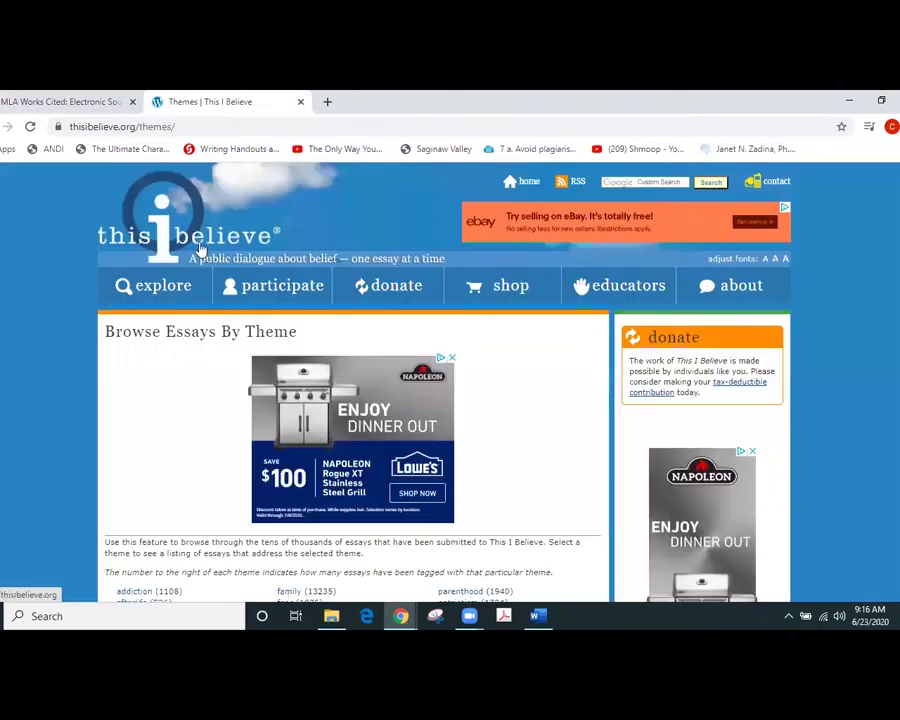
pyautogui.scroll(-5, 224, 300)
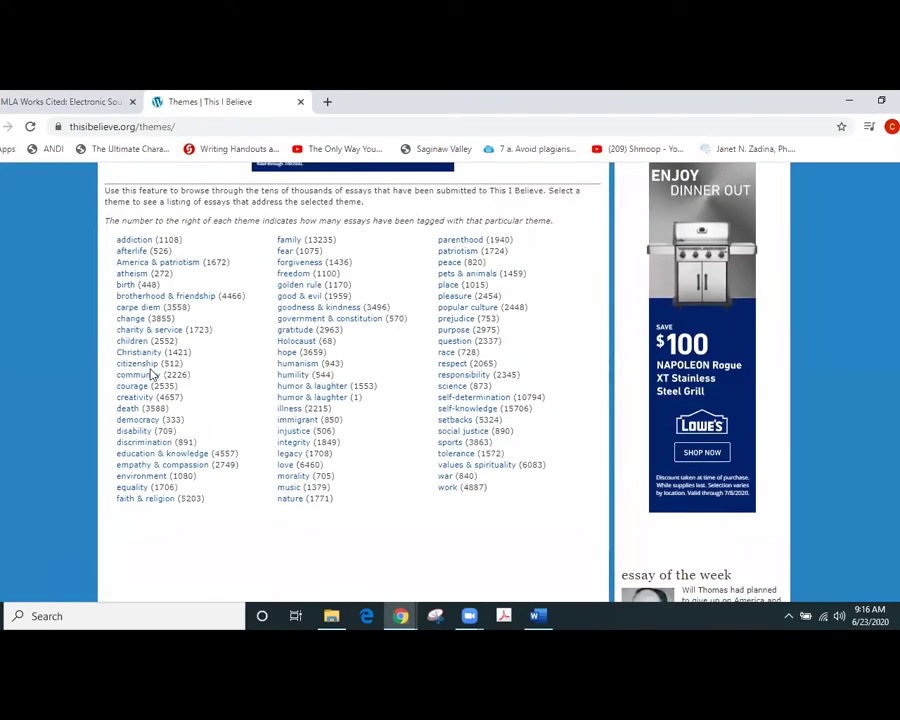
pyautogui.click(143, 300)
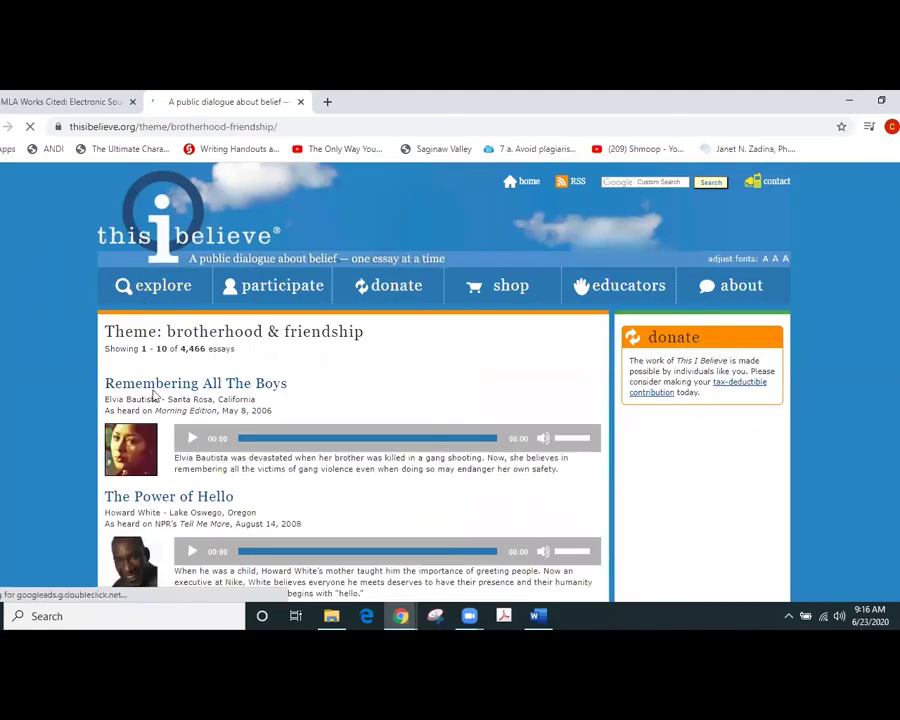
pyautogui.click(157, 389)
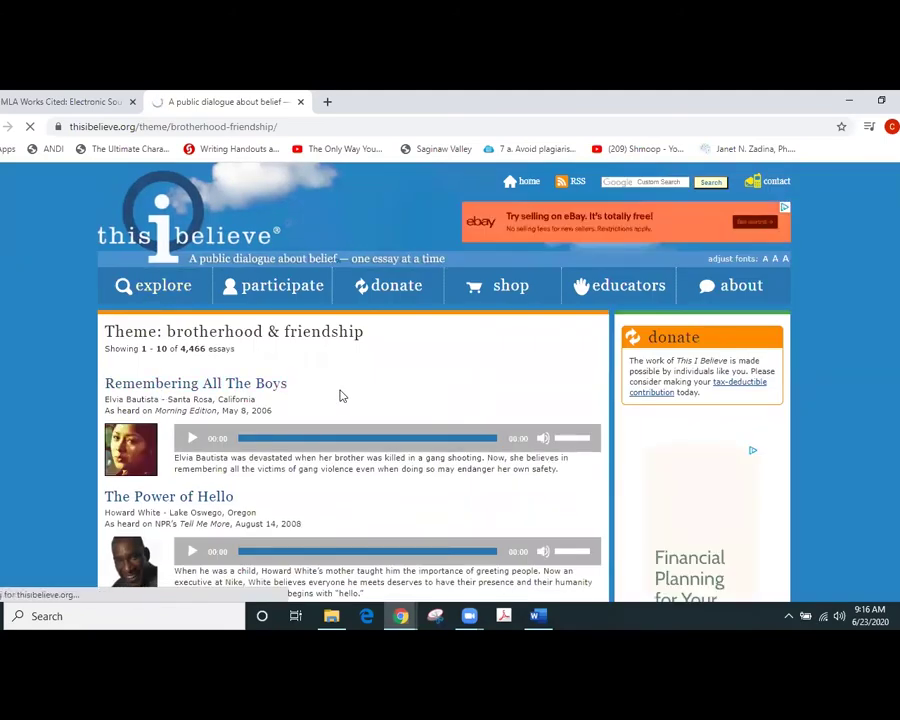
pyautogui.scroll(-1, 358, 373)
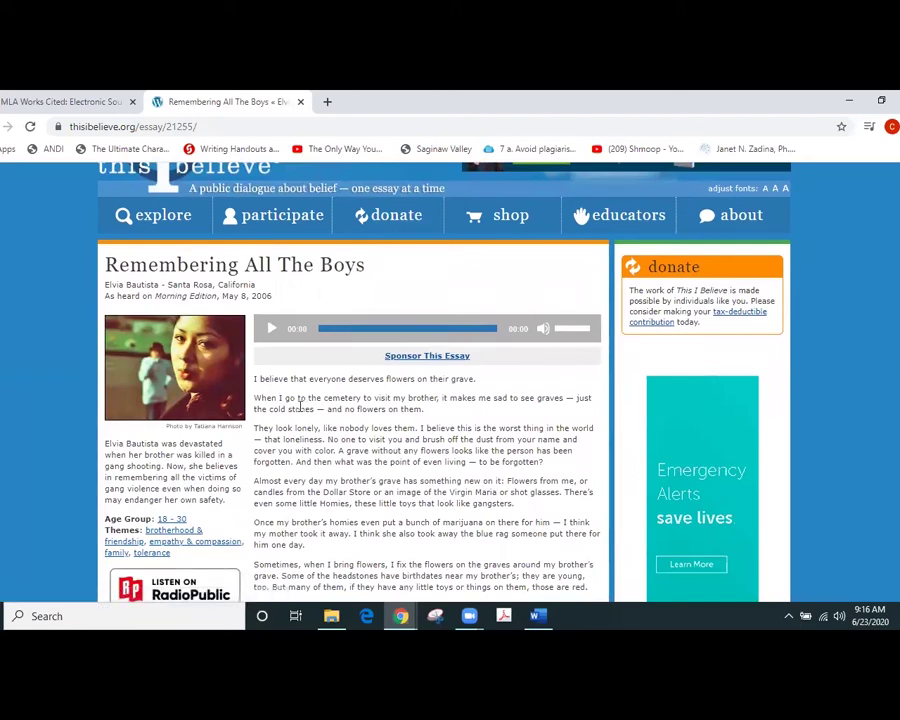
# Step: Return to the Purdue OWL MLA guide, scroll to the Basic Style section and back to the top
pyautogui.click(33, 100)
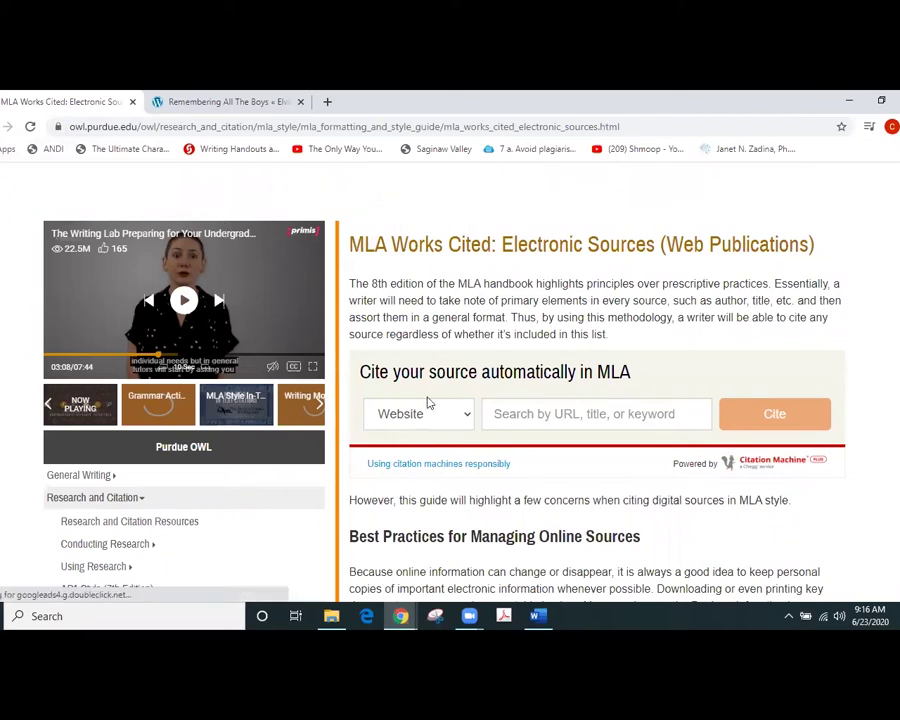
pyautogui.scroll(-1, 428, 400)
pyautogui.scroll(-3, 424, 390)
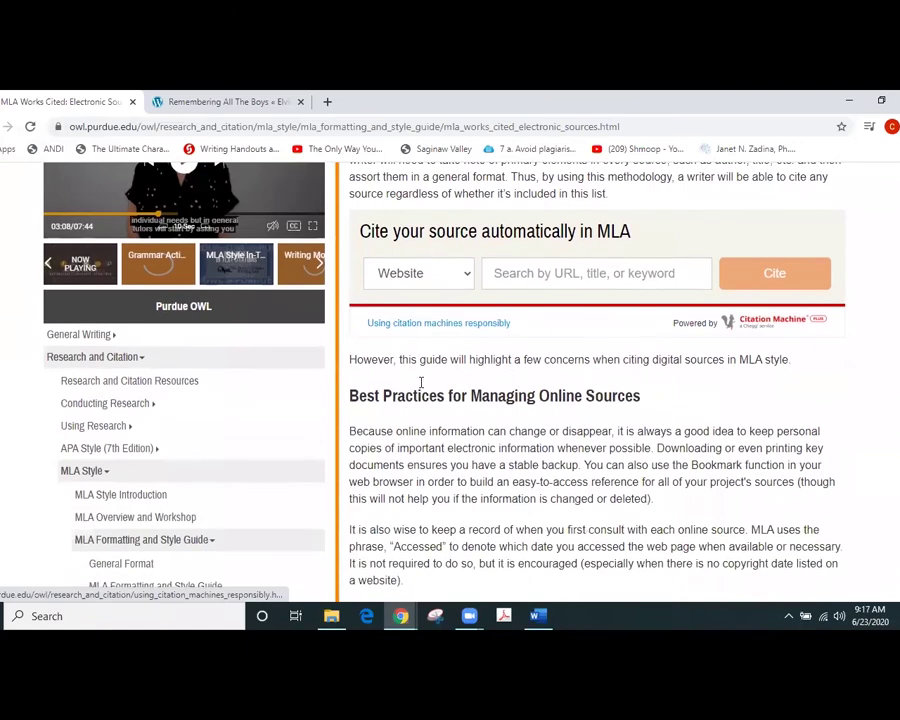
pyautogui.scroll(-5, 420, 383)
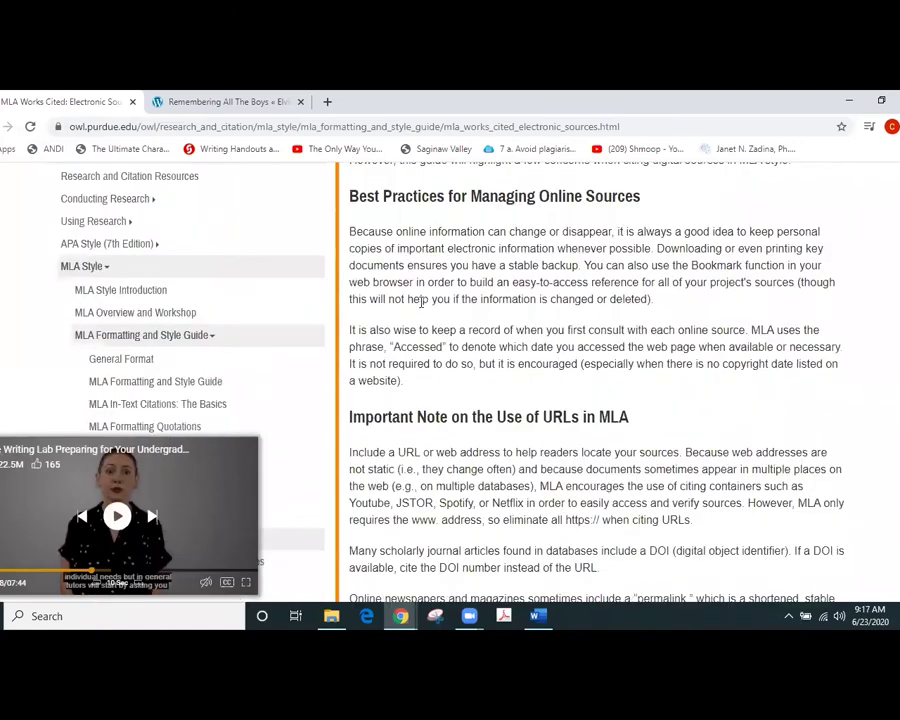
pyautogui.scroll(-4, 410, 327)
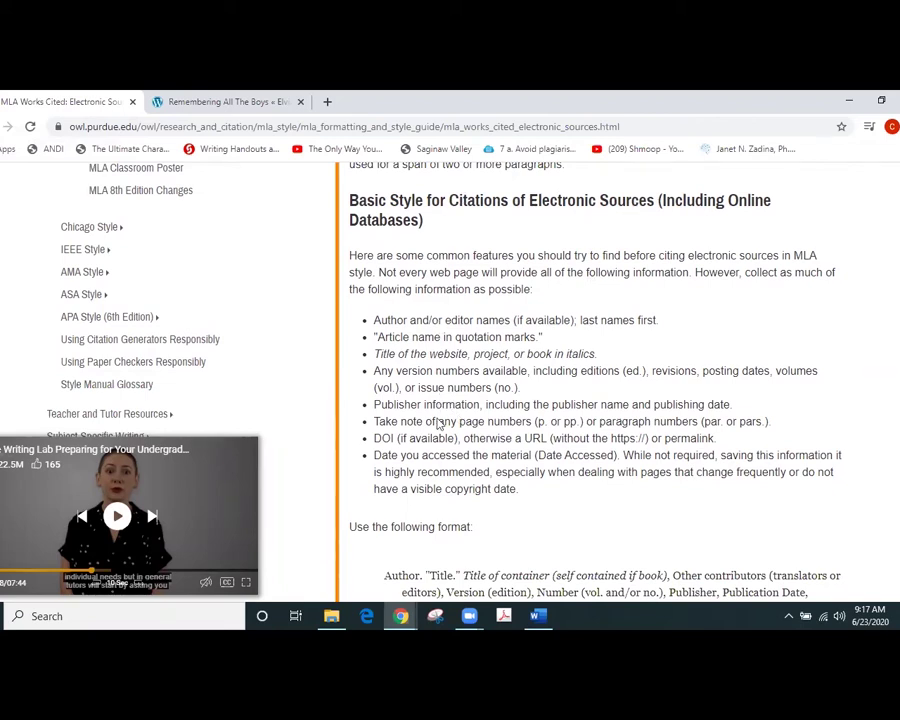
pyautogui.scroll(15, 437, 420)
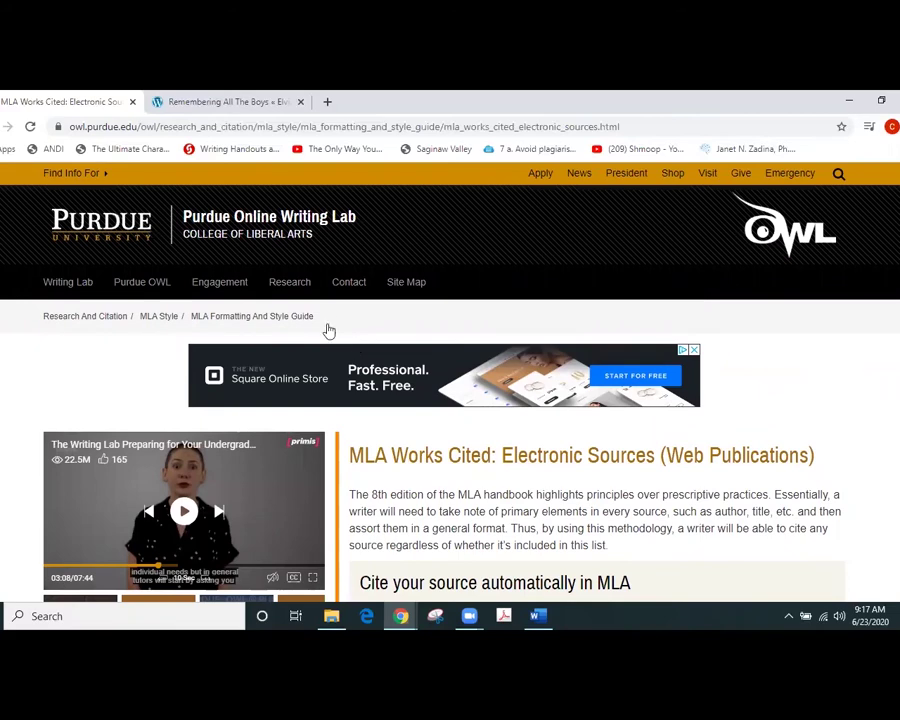
pyautogui.scroll(-3, 207, 296)
pyautogui.scroll(-3, 207, 296)
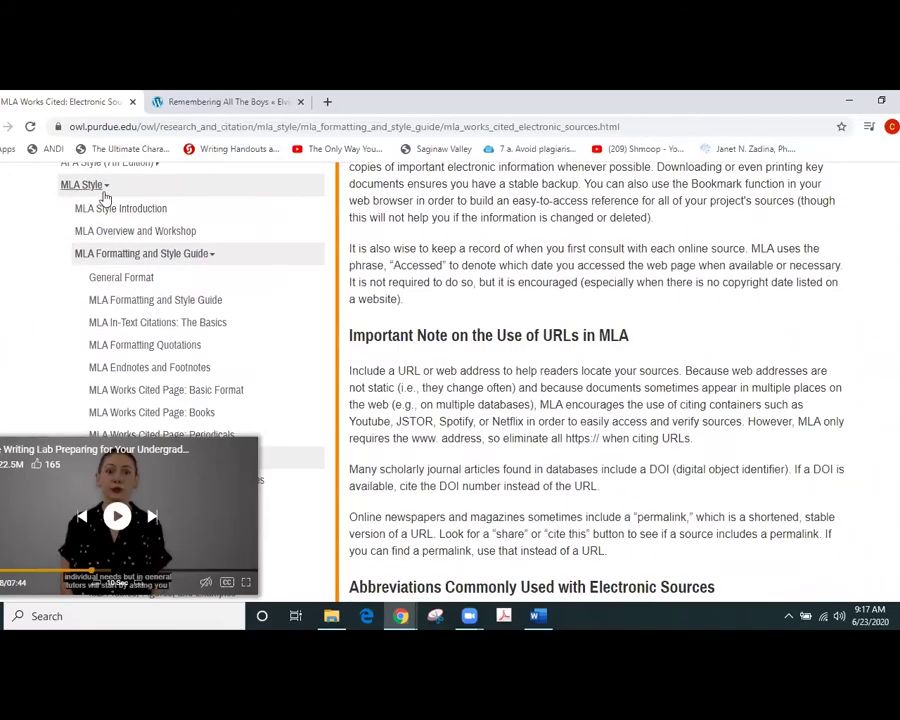
pyautogui.scroll(-1, 104, 197)
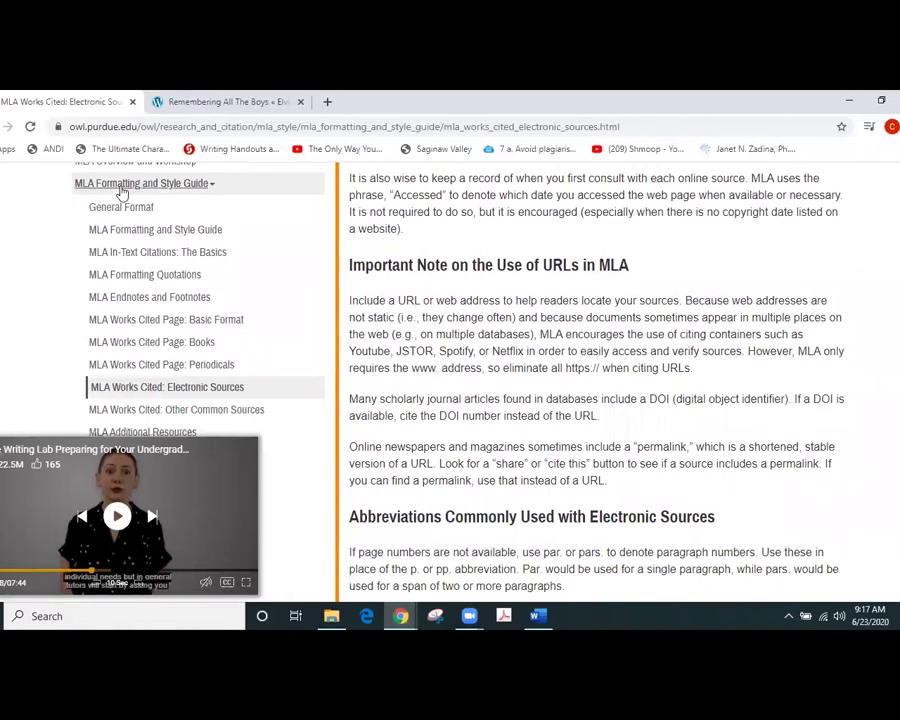
pyautogui.scroll(-2, 168, 205)
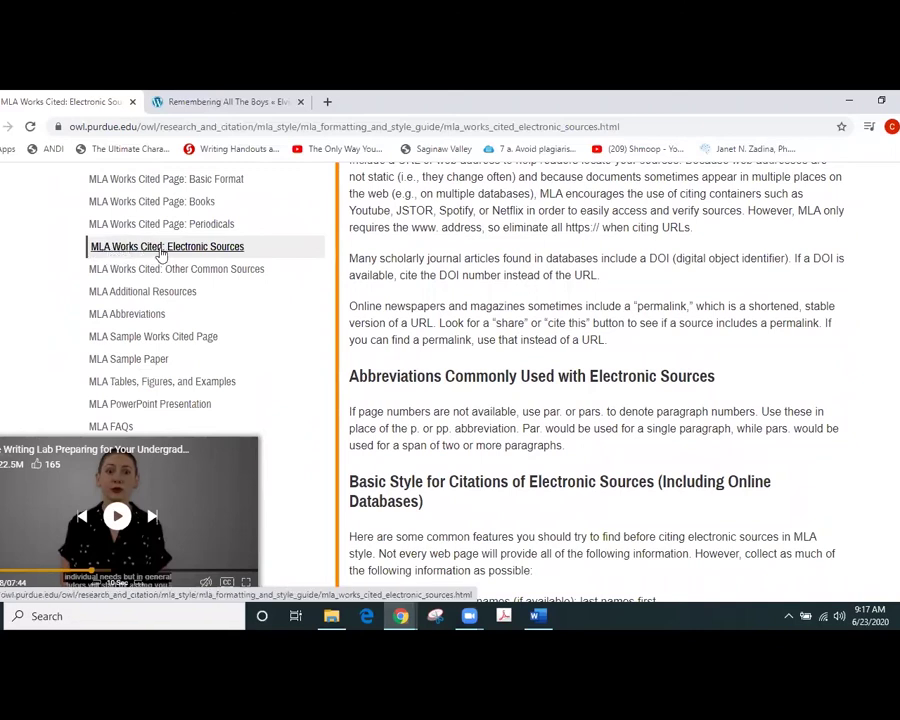
pyautogui.scroll(-3, 521, 283)
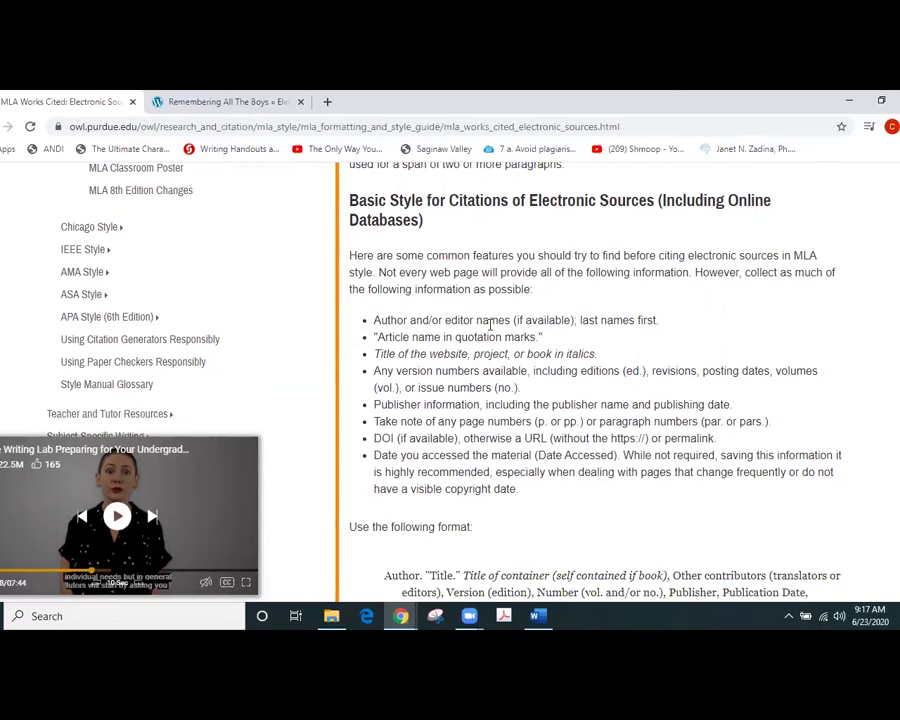
pyautogui.scroll(-3, 652, 341)
pyautogui.scroll(-2, 652, 341)
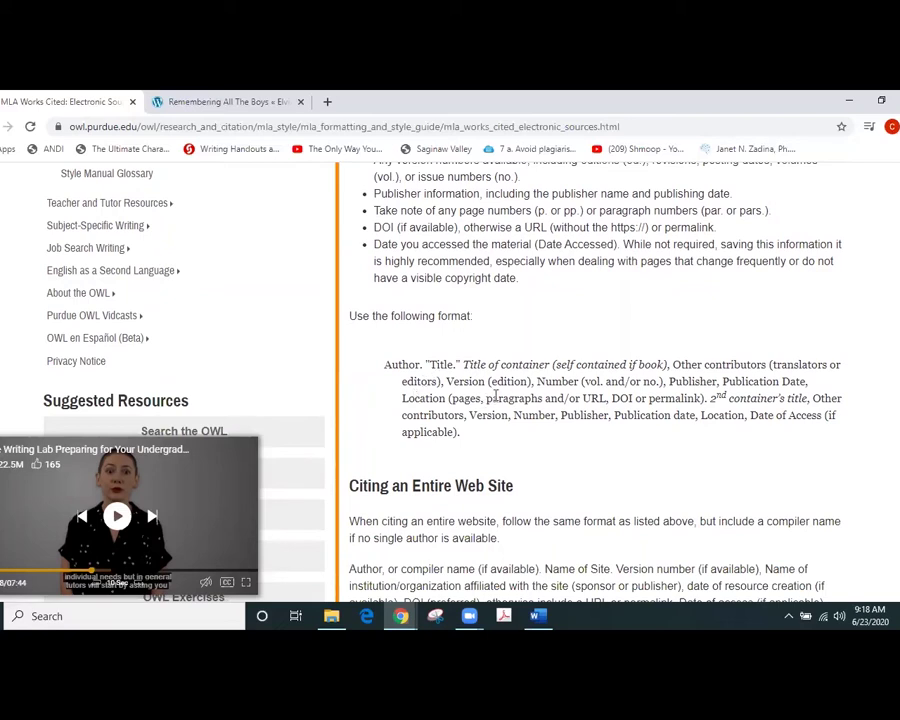
# Step: Copy the 'How to Make Vegetarian Chili' example citation under A Page on a Web Site
pyautogui.scroll(-2, 495, 397)
pyautogui.scroll(-2, 502, 393)
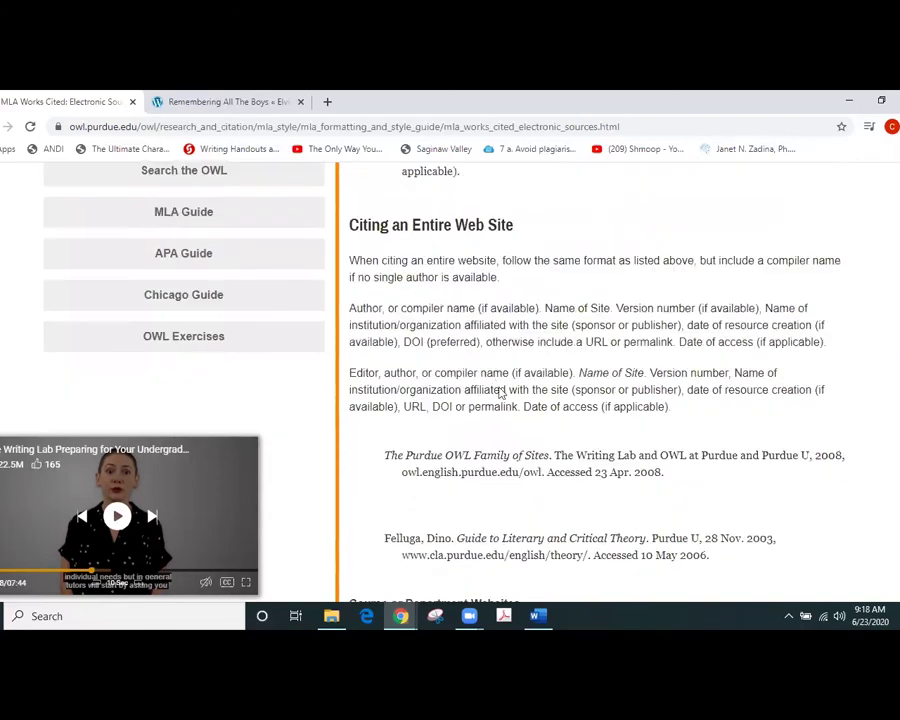
pyautogui.scroll(-6, 502, 393)
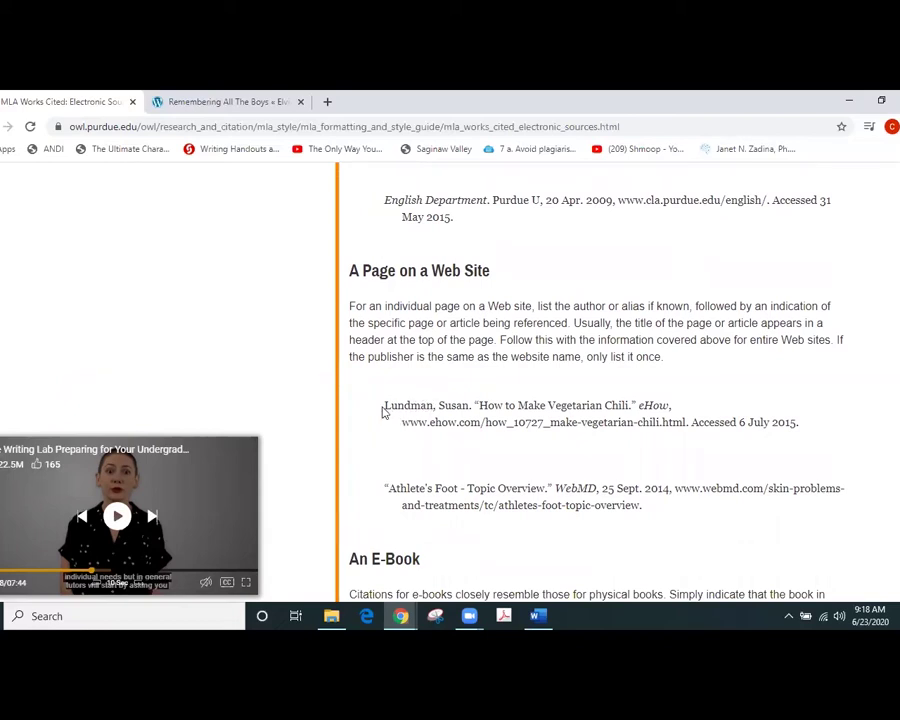
pyautogui.moveTo(384, 404); pyautogui.dragTo(814, 436)
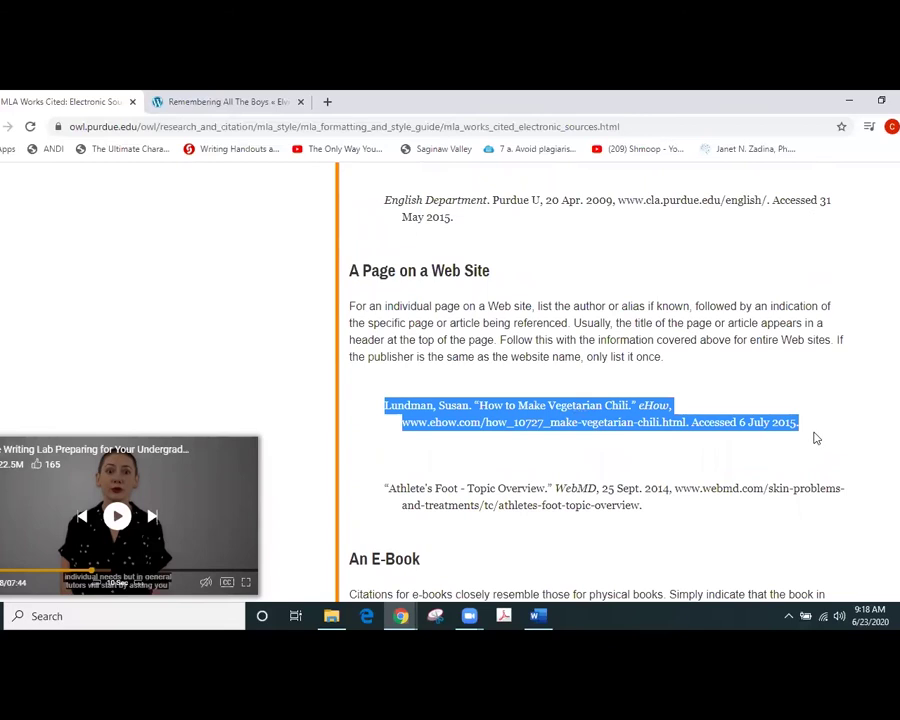
pyautogui.rightClick(625, 420)
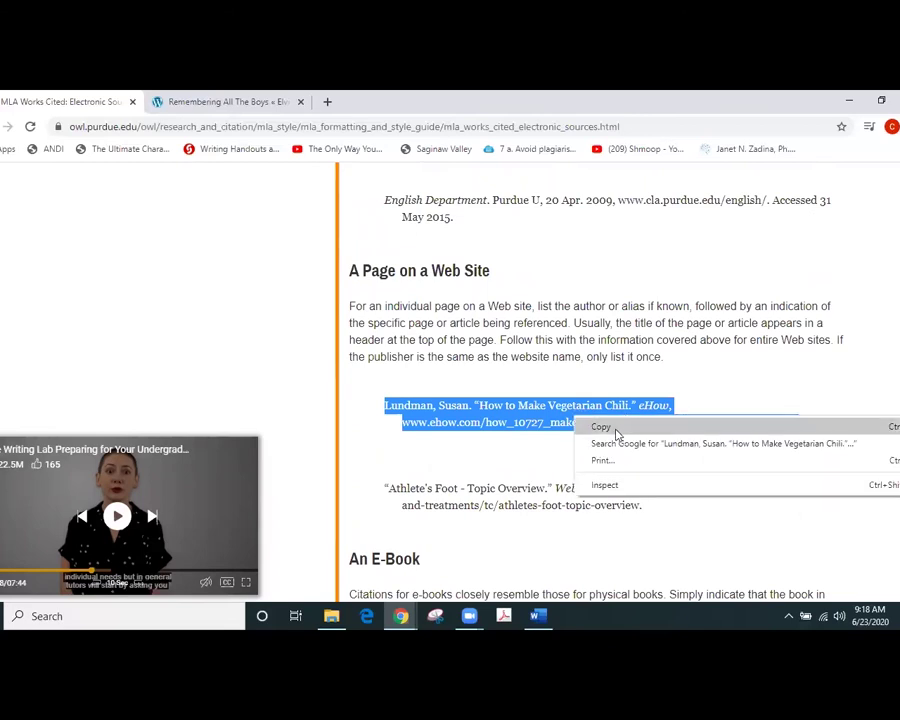
pyautogui.click(616, 430)
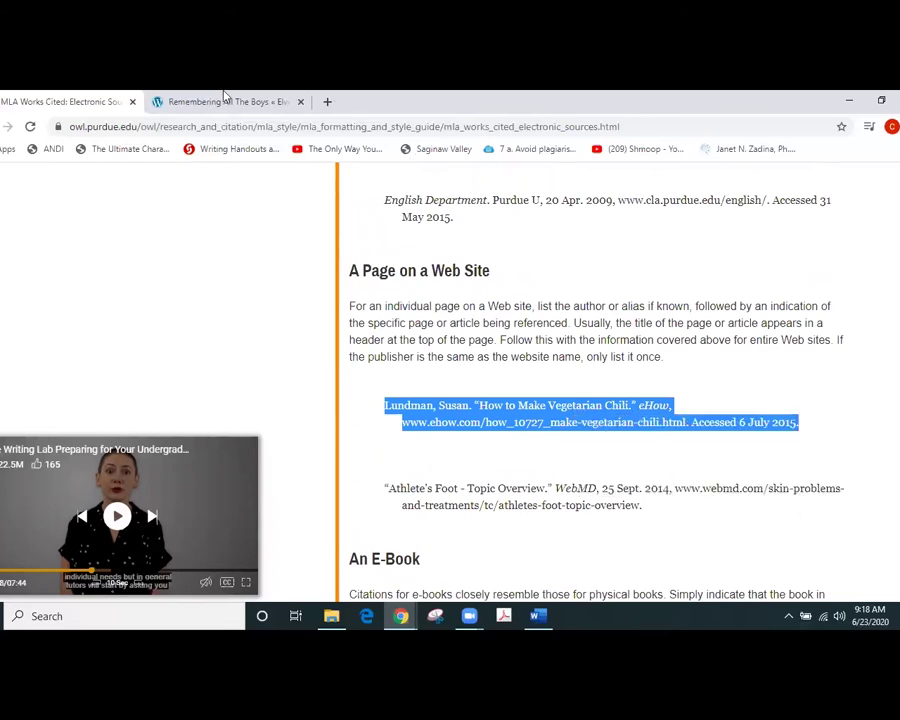
# Step: Paste the chili citation under the Works Cited heading with merged formatting and start a new line
pyautogui.click(538, 615)
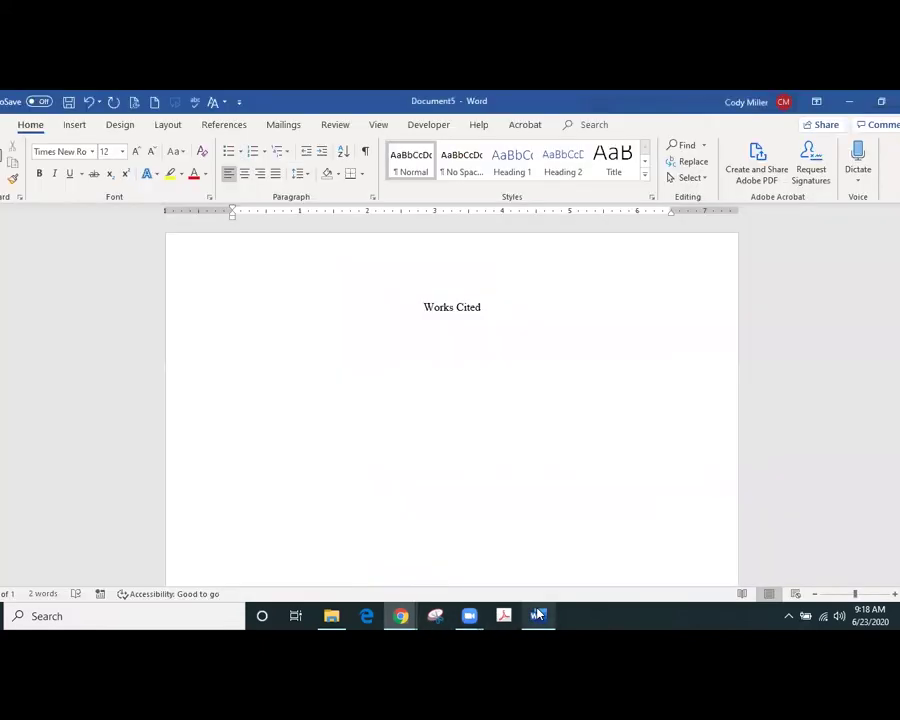
pyautogui.rightClick(270, 329)
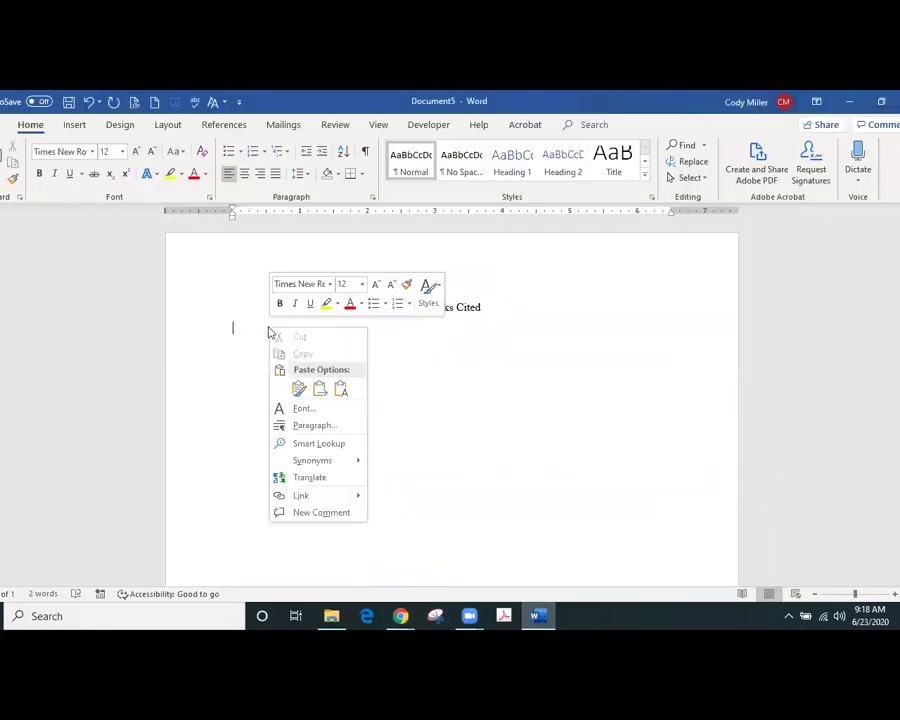
pyautogui.click(318, 392)
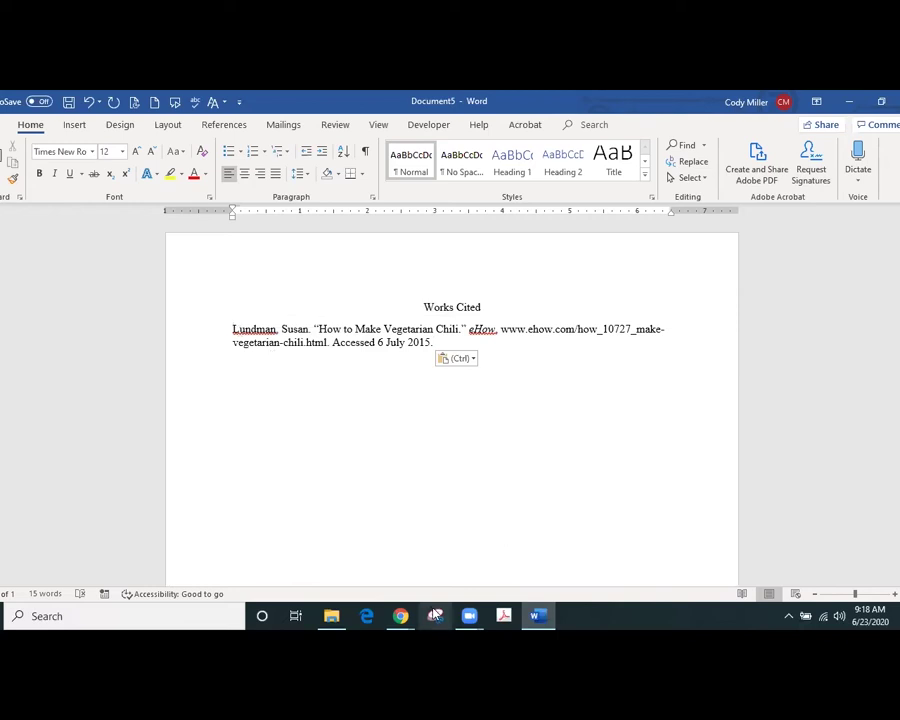
pyautogui.moveTo(486, 614)
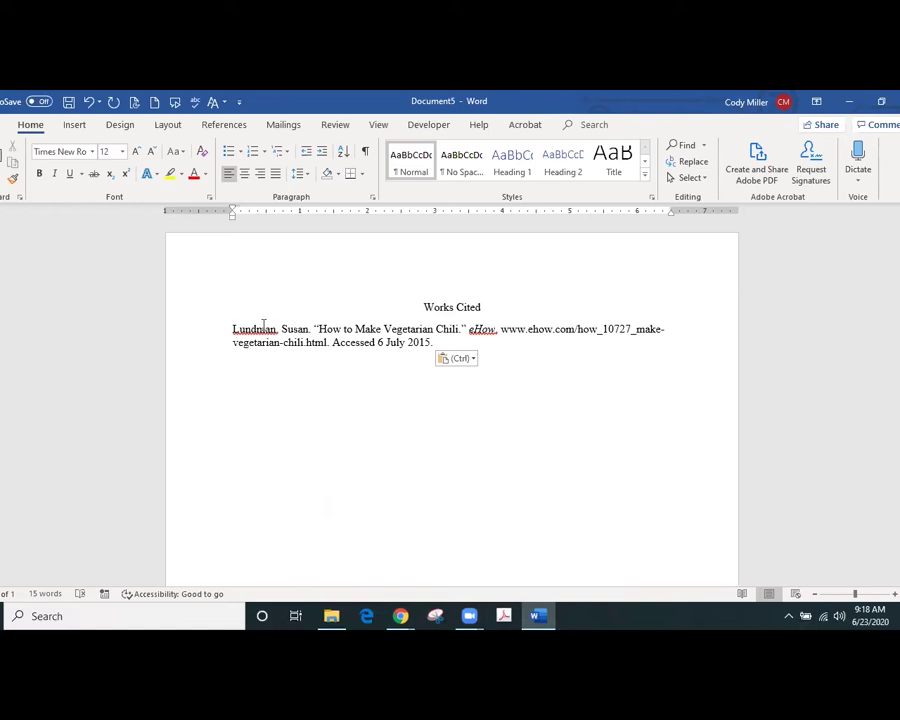
pyautogui.moveTo(316, 329); pyautogui.dragTo(467, 333)
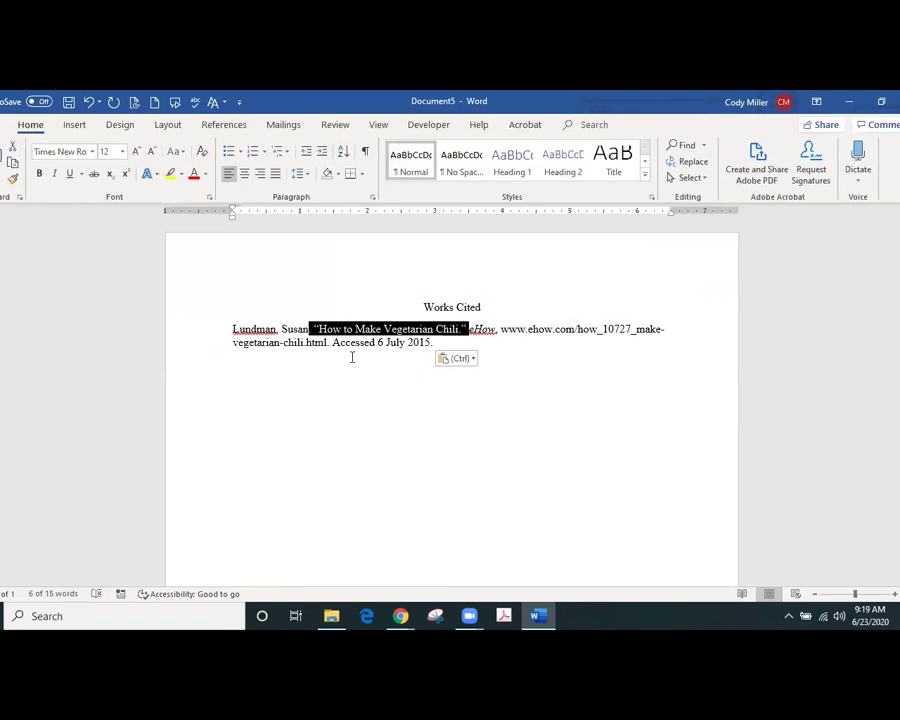
pyautogui.click(340, 390)
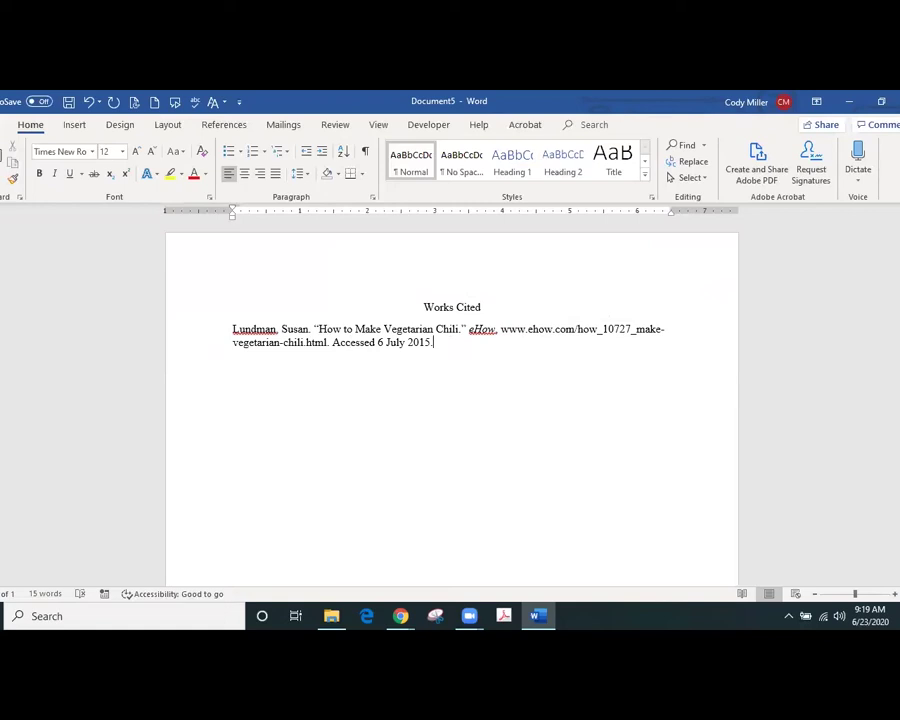
pyautogui.press('Return')
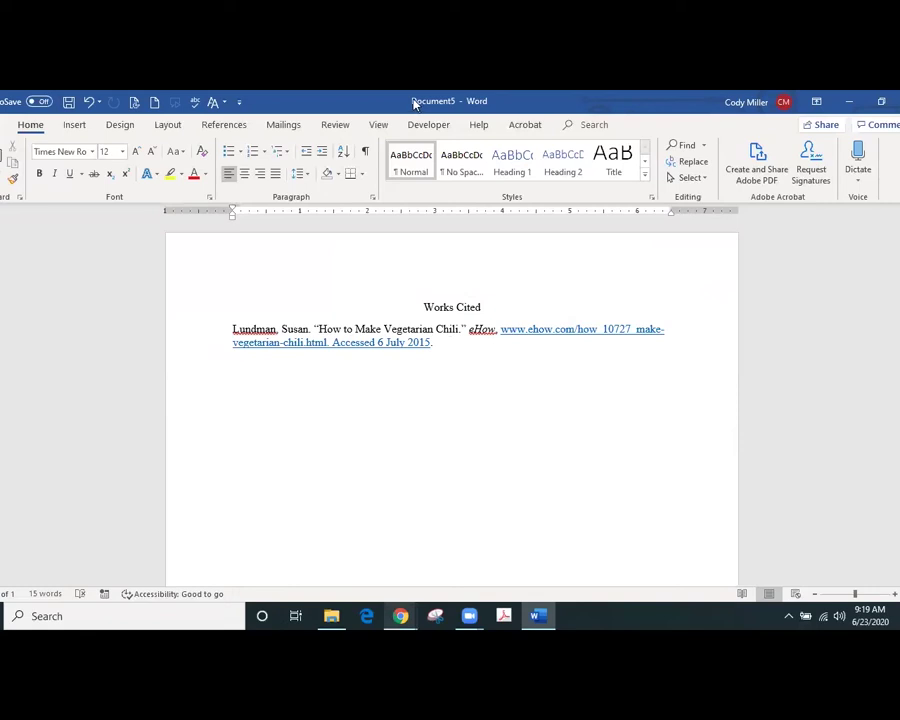
# Step: Snap Word to the right half of the screen with the MLA guide beside it
pyautogui.press('super+Right')
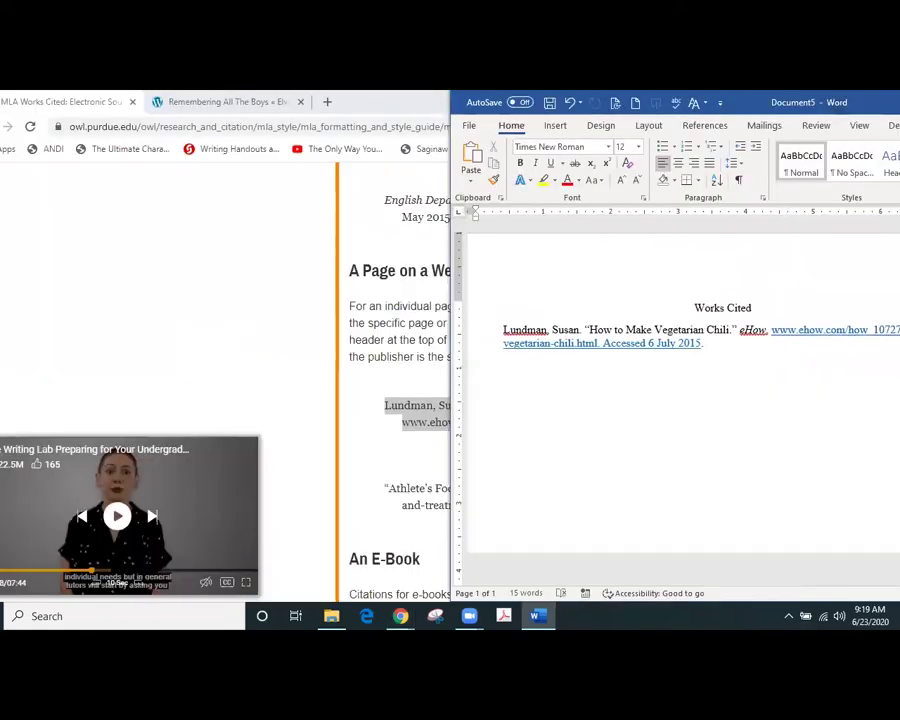
pyautogui.click(96, 204)
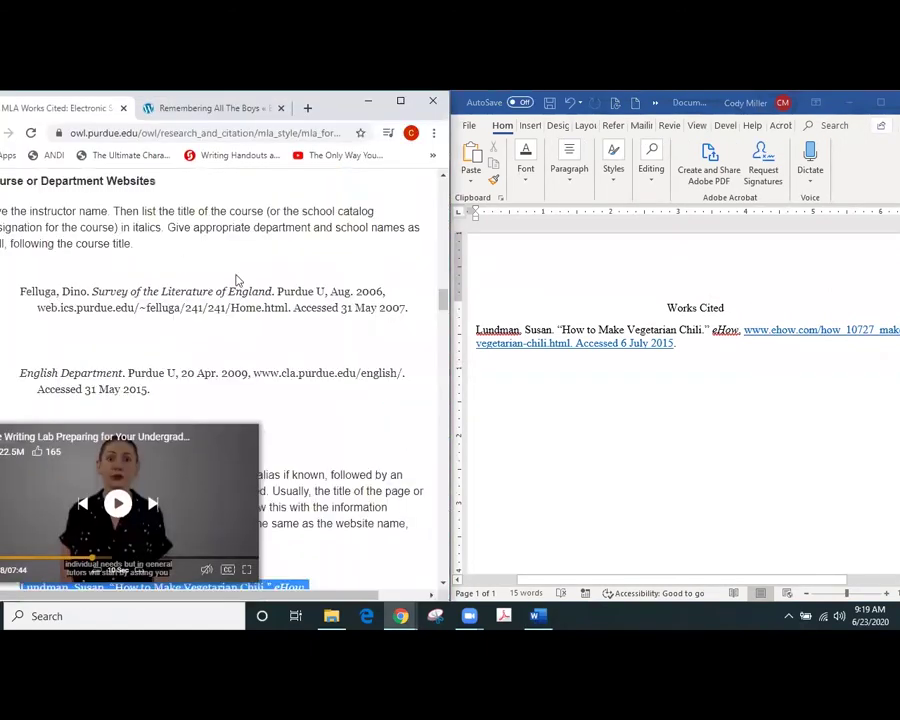
pyautogui.scroll(-5, 245, 390)
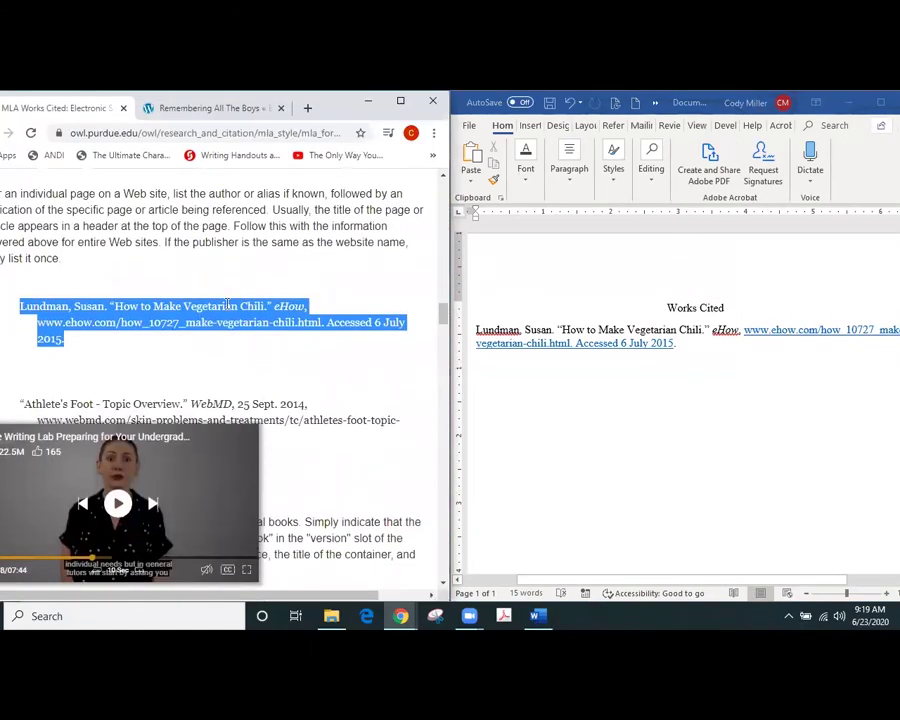
# Step: Show the 'Remembering All The Boys' essay zoomed to 175% and place the cursor below the first citation
pyautogui.scroll(-2, 220, 296)
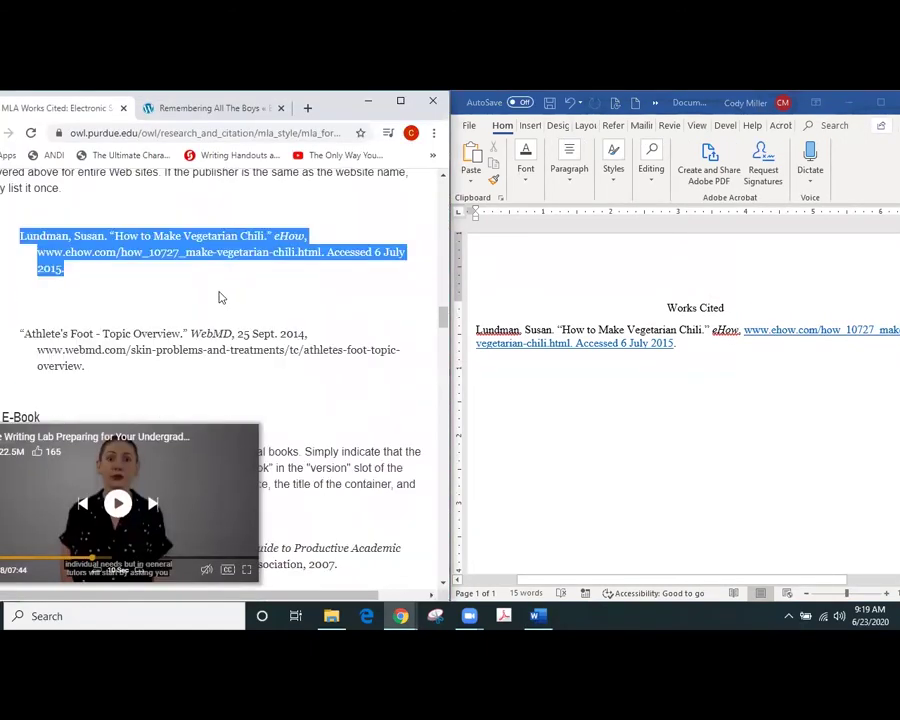
pyautogui.click(208, 110)
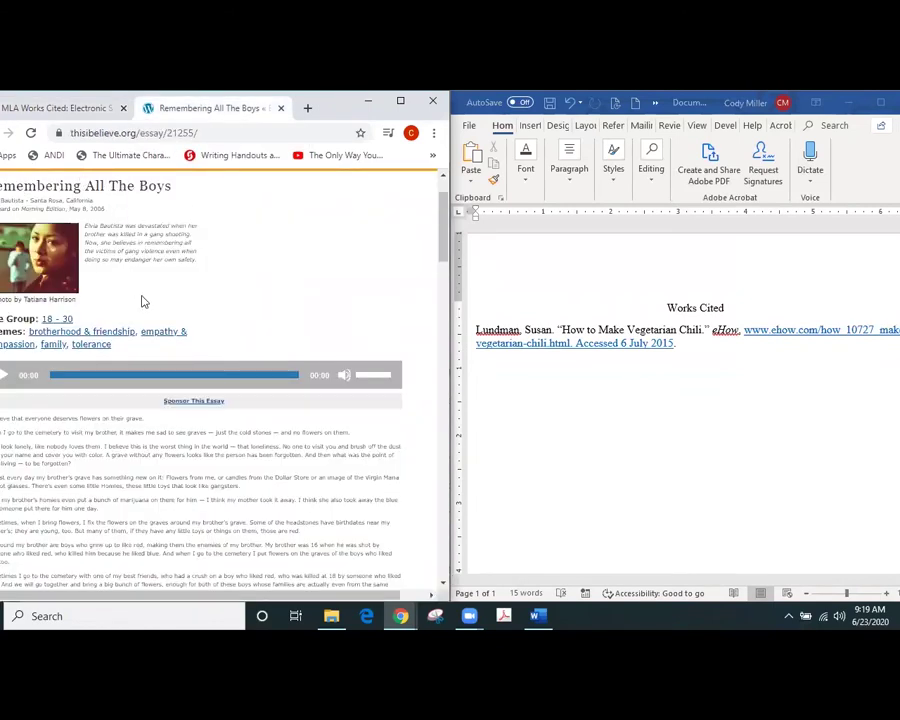
pyautogui.hotkey('ctrl', '+')
pyautogui.hotkey('ctrl', '+')
pyautogui.hotkey('ctrl', '+')
pyautogui.hotkey('ctrl', '+')
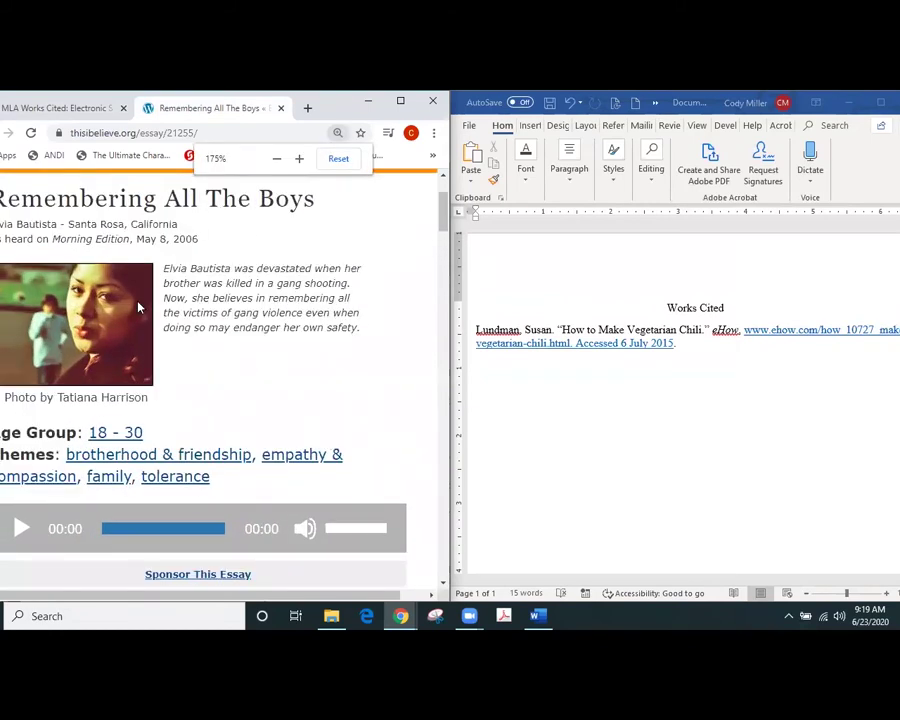
pyautogui.click(486, 399)
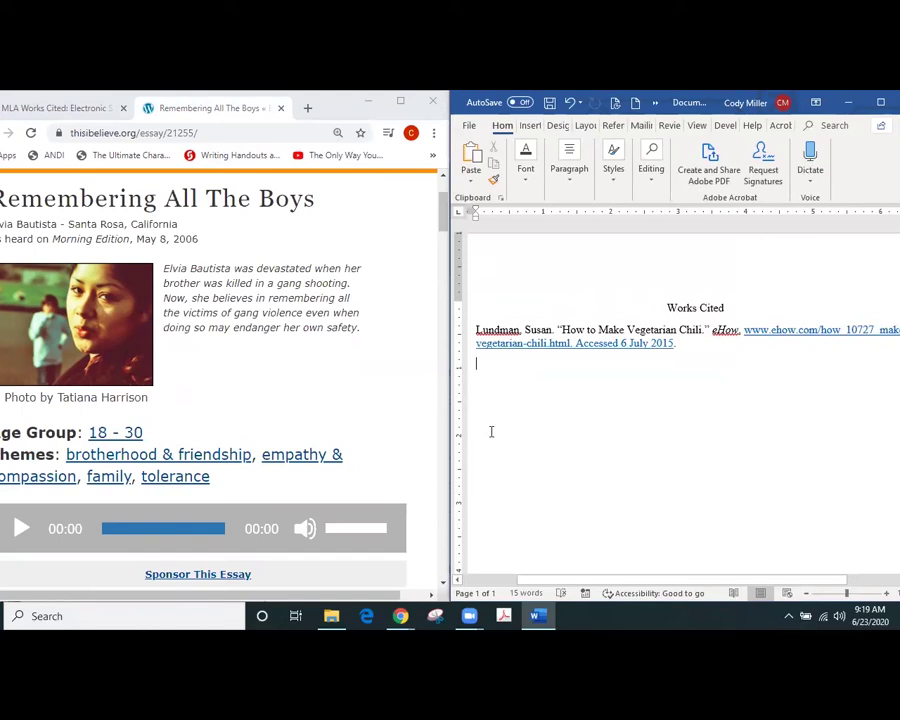
# Step: Type the second entry's author and title: Bautista, Elvia. "Remembering All The Boys."
pyautogui.write('B')
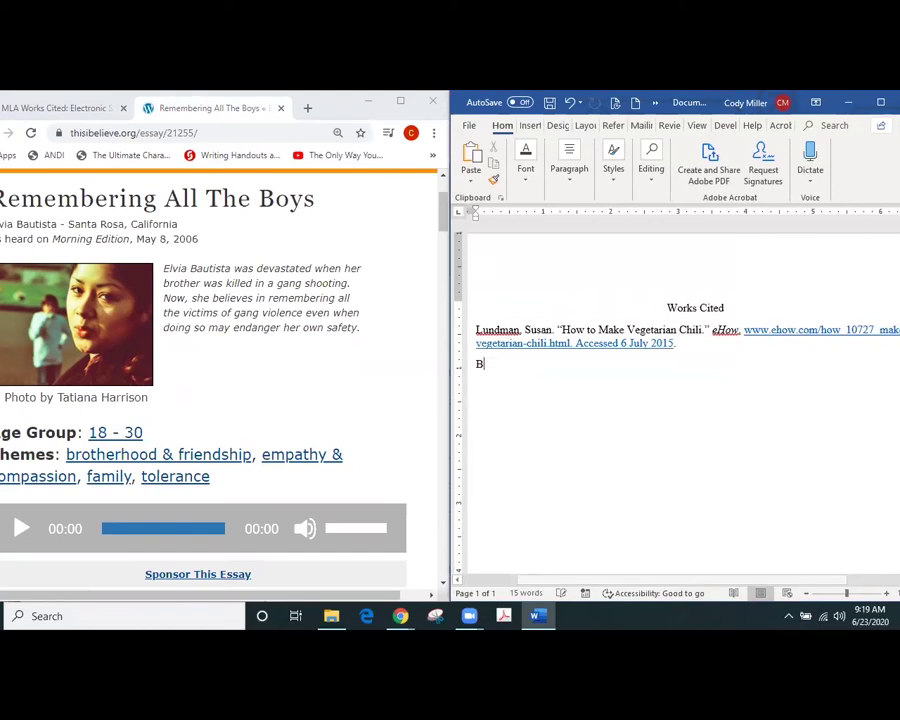
pyautogui.write('autista')
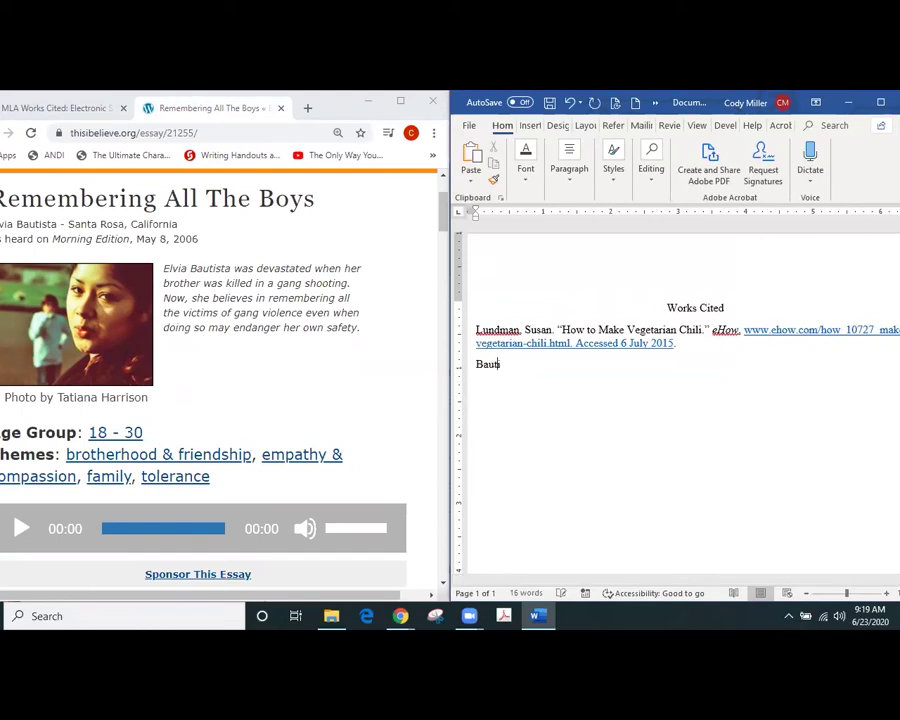
pyautogui.write(', ')
pyautogui.write('El')
pyautogui.write('via')
pyautogui.write('. "')
pyautogui.write('Remeb')
pyautogui.press('BackSpace')
pyautogui.write('mbering All ')
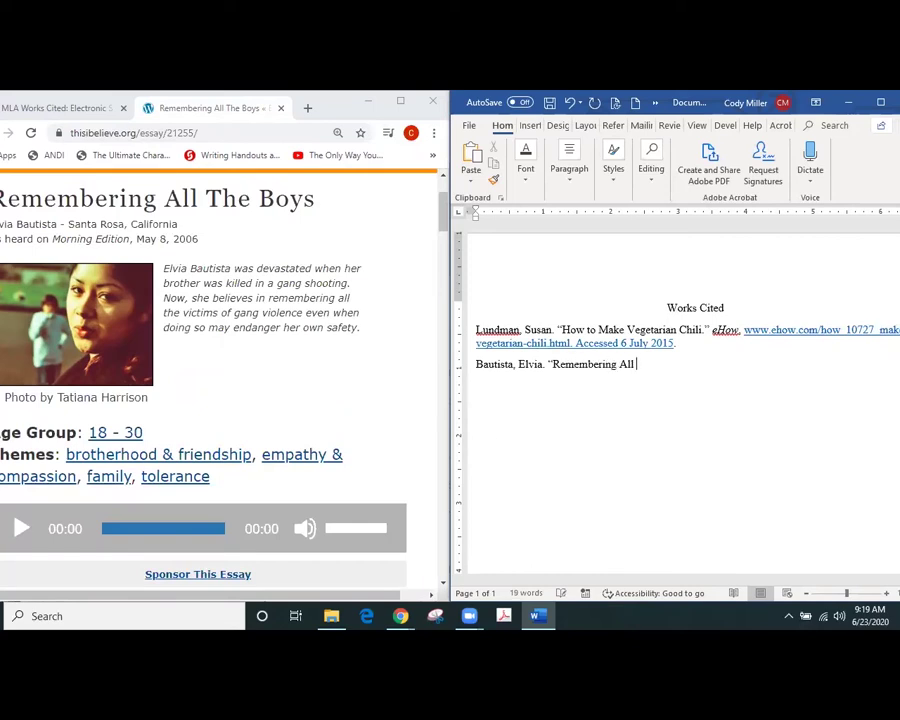
pyautogui.write('The Boys."')
pyautogui.scroll(2, 115, 349)
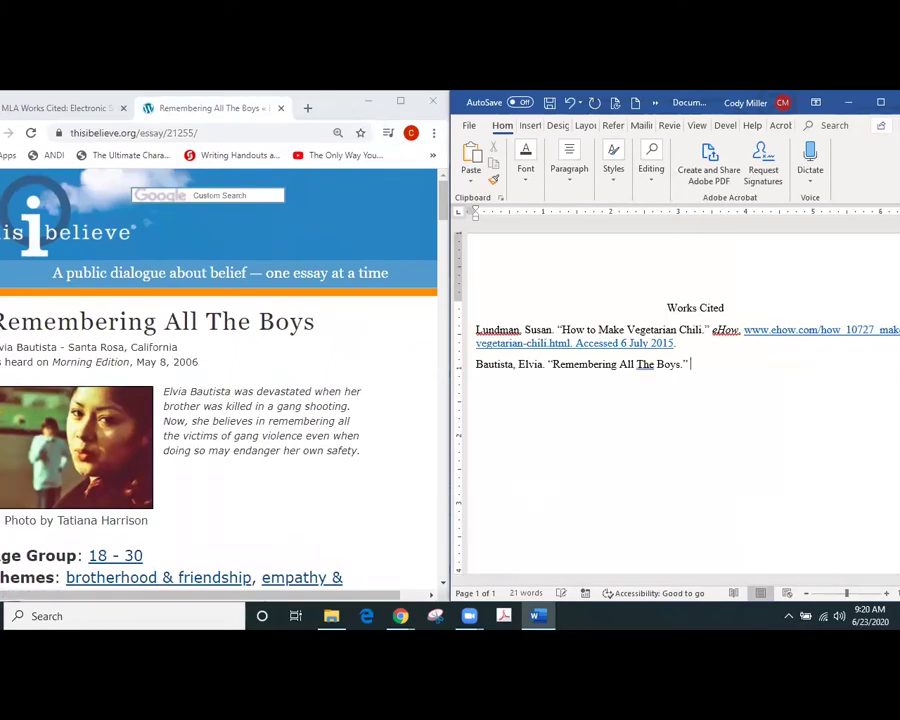
# Step: Add the website name ThisIBelieve.org in italics
pyautogui.hotkey('ctrl', 'i')
pyautogui.write('ThisIBelieve.org')
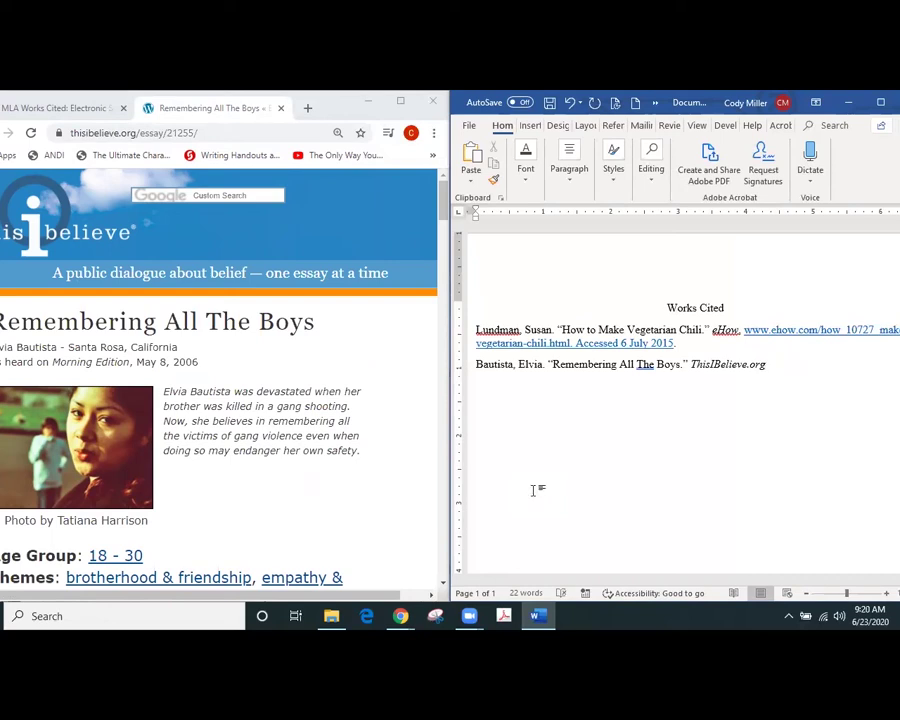
# Step: Add punctuation after the site name and copy the essay's URL from Chrome's address bar
pyautogui.write('.')
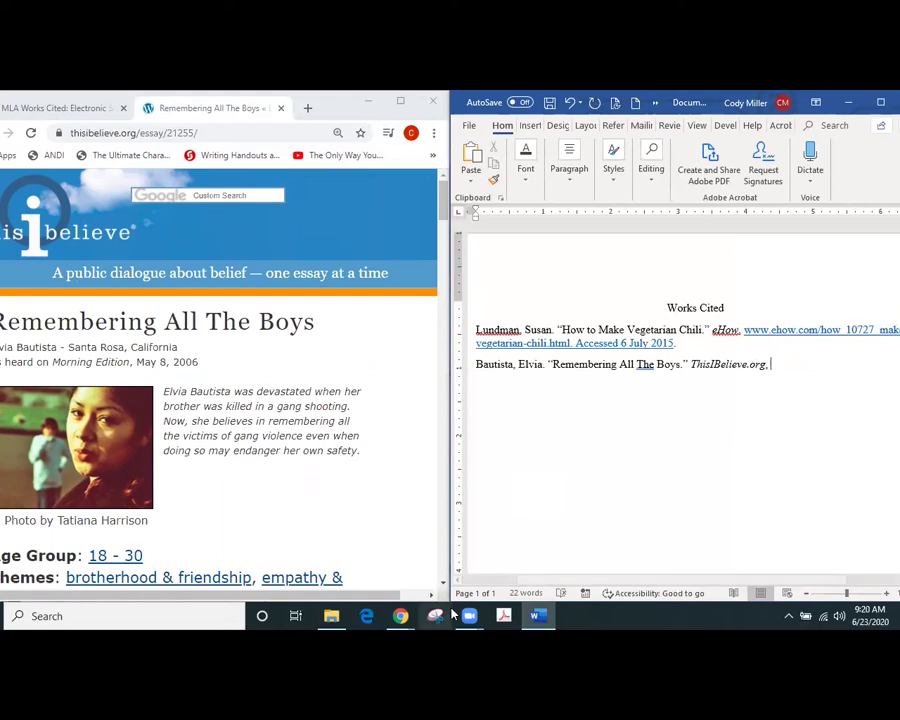
pyautogui.click(124, 133)
pyautogui.press('super+c')
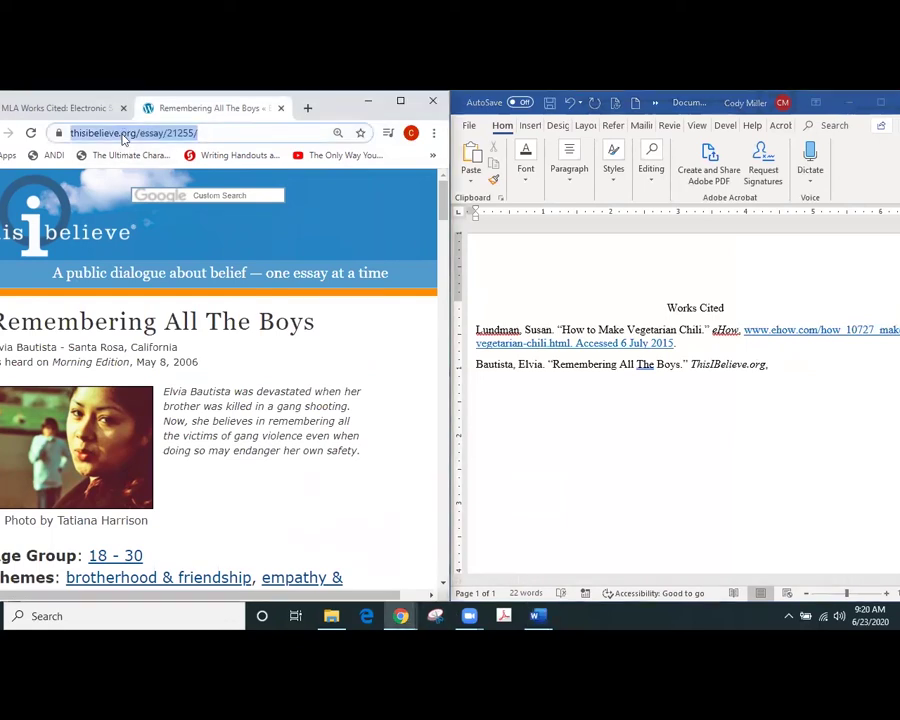
pyautogui.rightClick(124, 138)
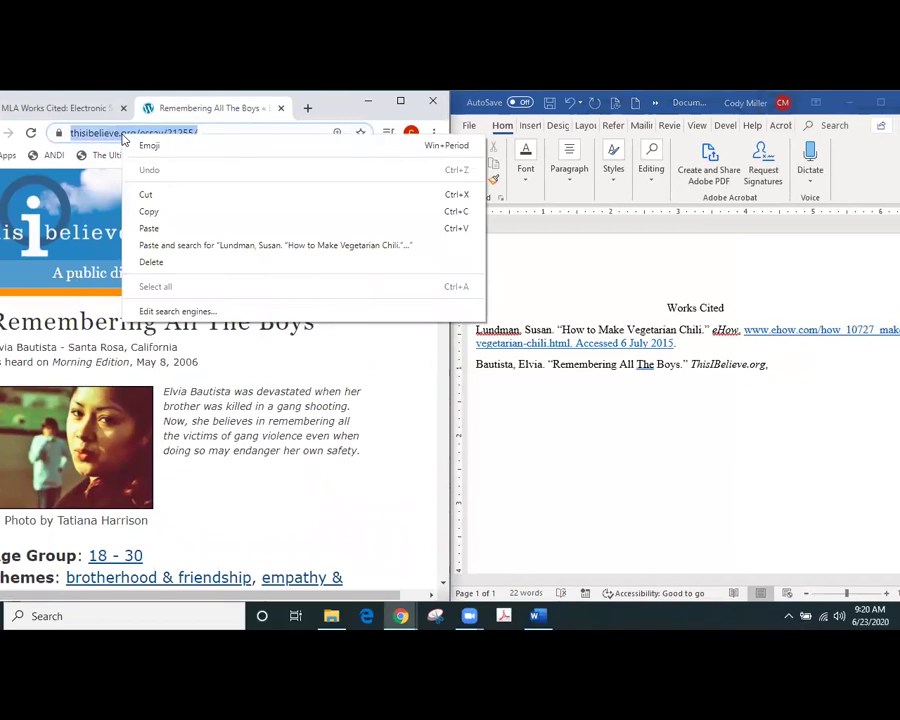
pyautogui.click(148, 212)
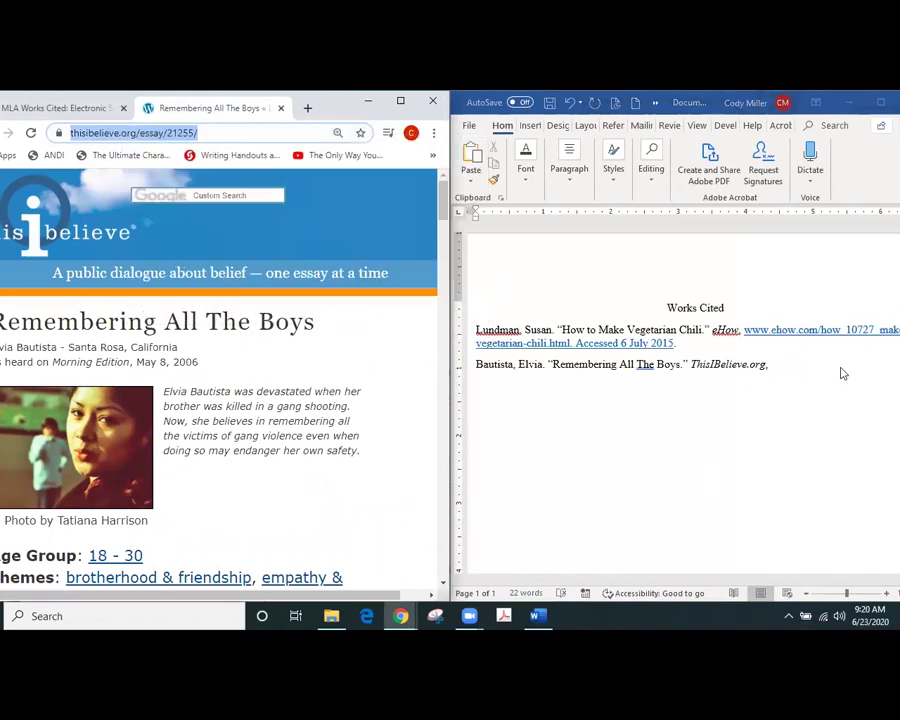
pyautogui.click(782, 366)
pyautogui.rightClick(782, 366)
pyautogui.click(833, 430)
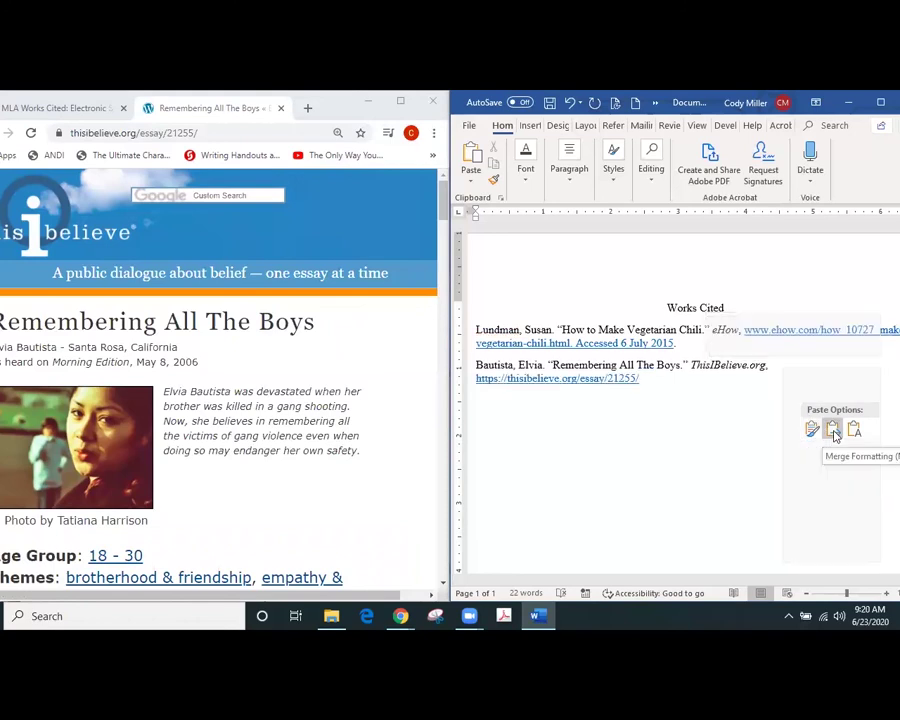
pyautogui.click(835, 432)
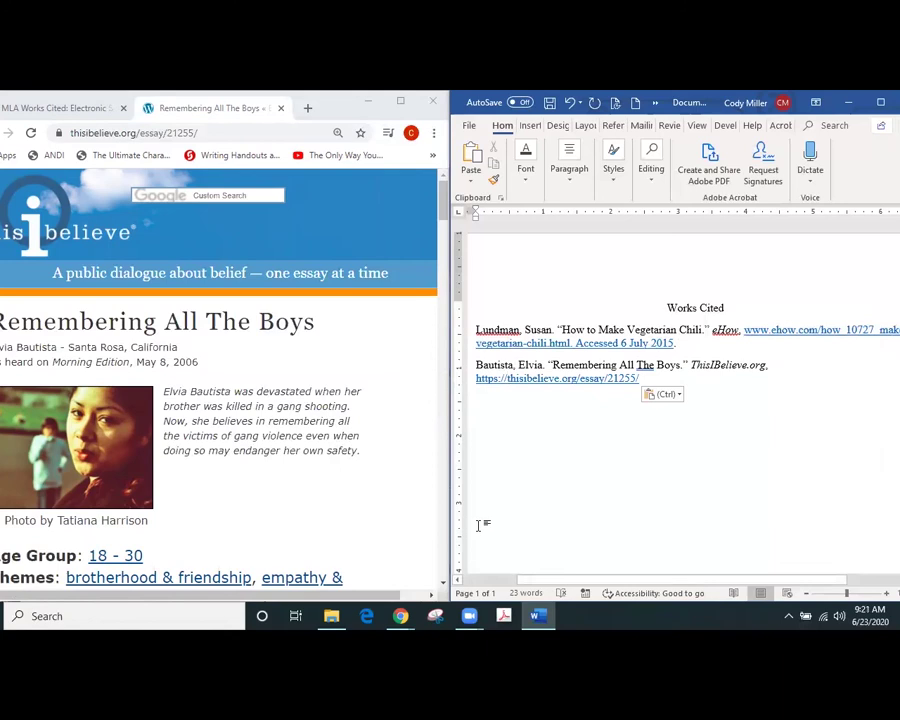
pyautogui.click(482, 378)
pyautogui.press('Delete')
pyautogui.press('Delete')
pyautogui.press('Delete')
pyautogui.press('Delete')
pyautogui.press('Delete')
pyautogui.press('Delete')
pyautogui.press('Delete')
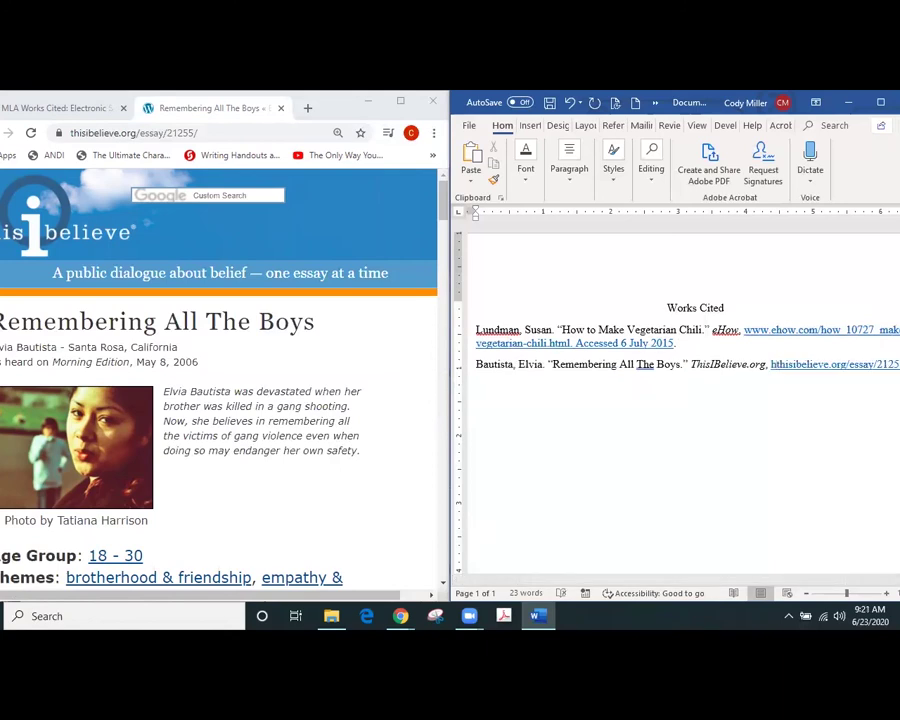
pyautogui.press('BackSpace')
pyautogui.press('Right')
pyautogui.press('Right')
pyautogui.press('Right')
pyautogui.press('Right')
pyautogui.press('Right')
pyautogui.press('Right')
pyautogui.press('Right')
pyautogui.press('Right')
pyautogui.press('Right')
pyautogui.press('Right')
pyautogui.press('Right')
pyautogui.press('Right')
pyautogui.press('Right')
pyautogui.press('Right')
pyautogui.press('Right')
pyautogui.press('Right')
pyautogui.press('Right')
pyautogui.press('Right')
pyautogui.press('Right')
pyautogui.press('Right')
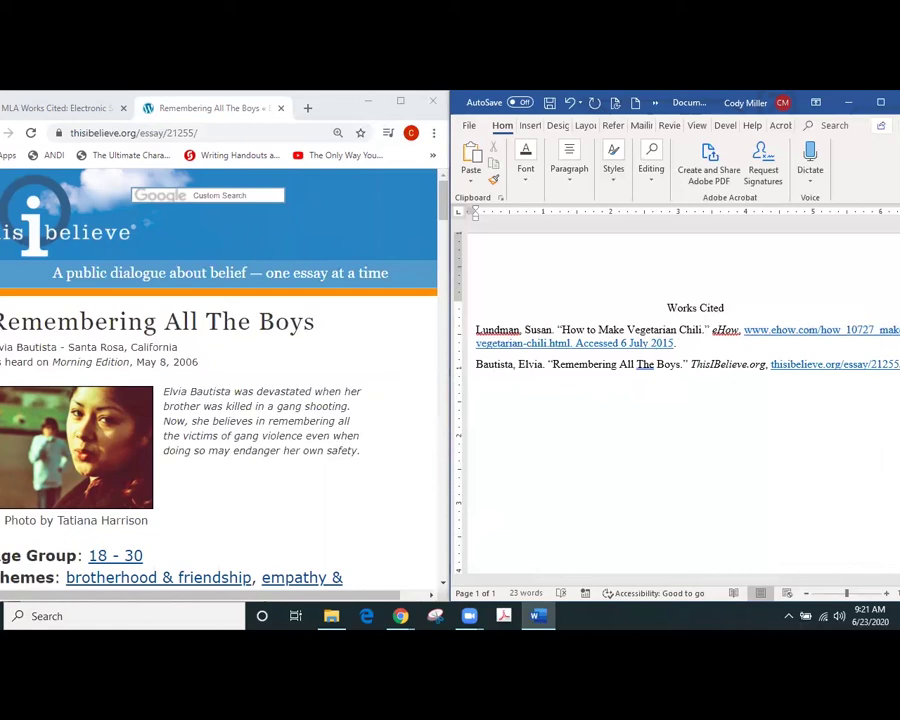
# Step: Close the Bautista entry with 'Accessed 23 June 2020.'
pyautogui.write('Access')
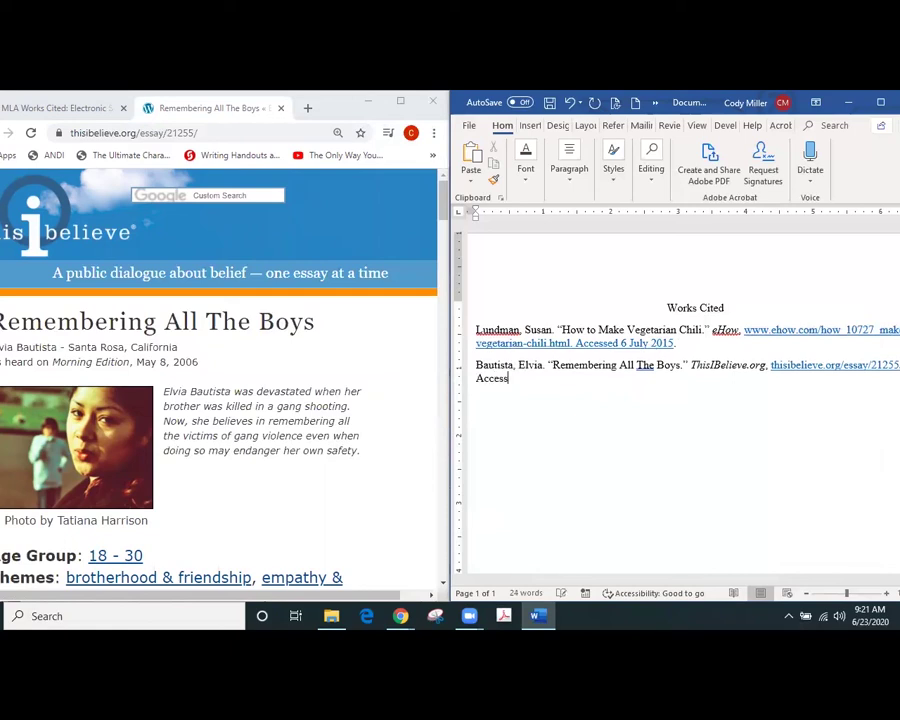
pyautogui.write('ed')
pyautogui.write('23 Ju')
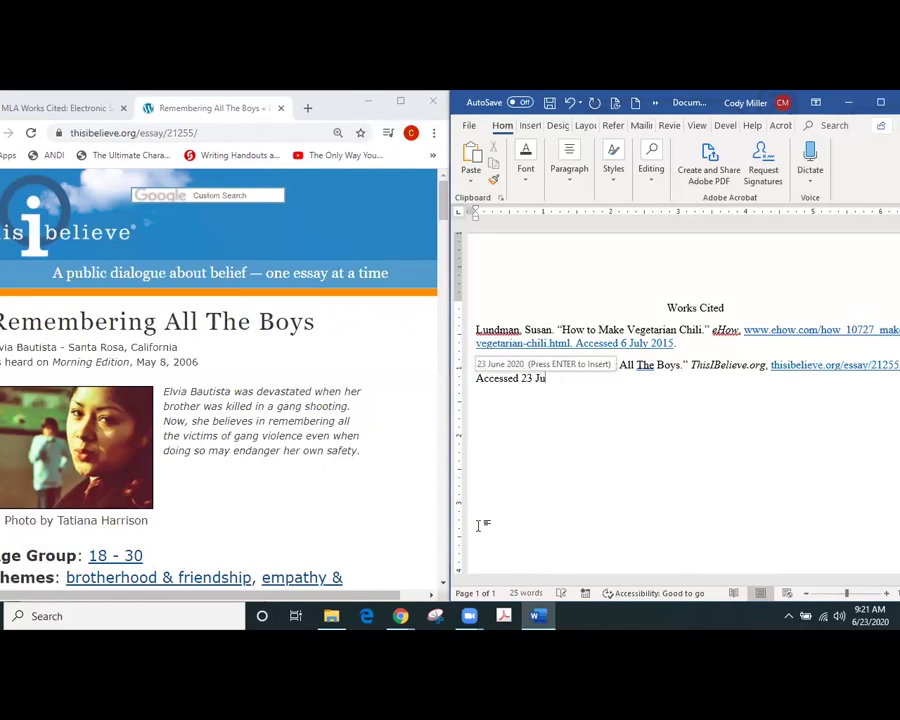
pyautogui.write('ne 2020')
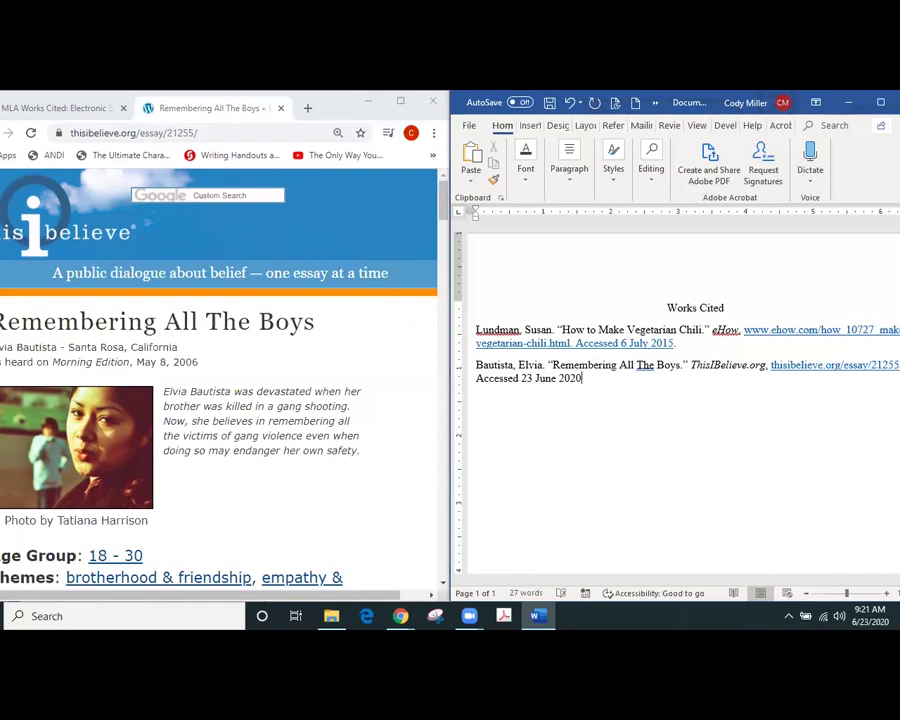
pyautogui.write('.')
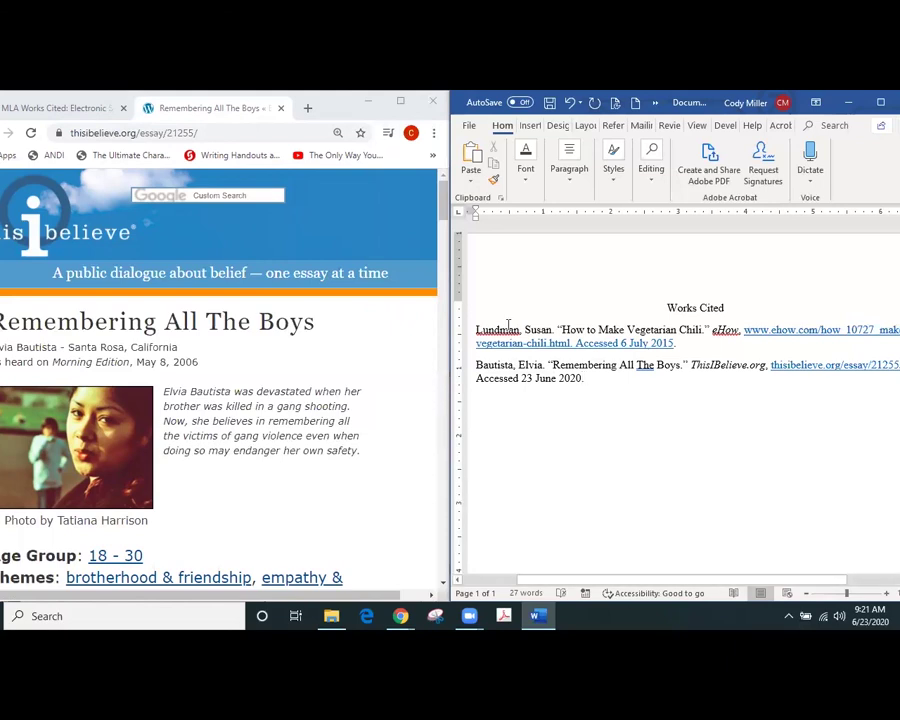
pyautogui.click(474, 365)
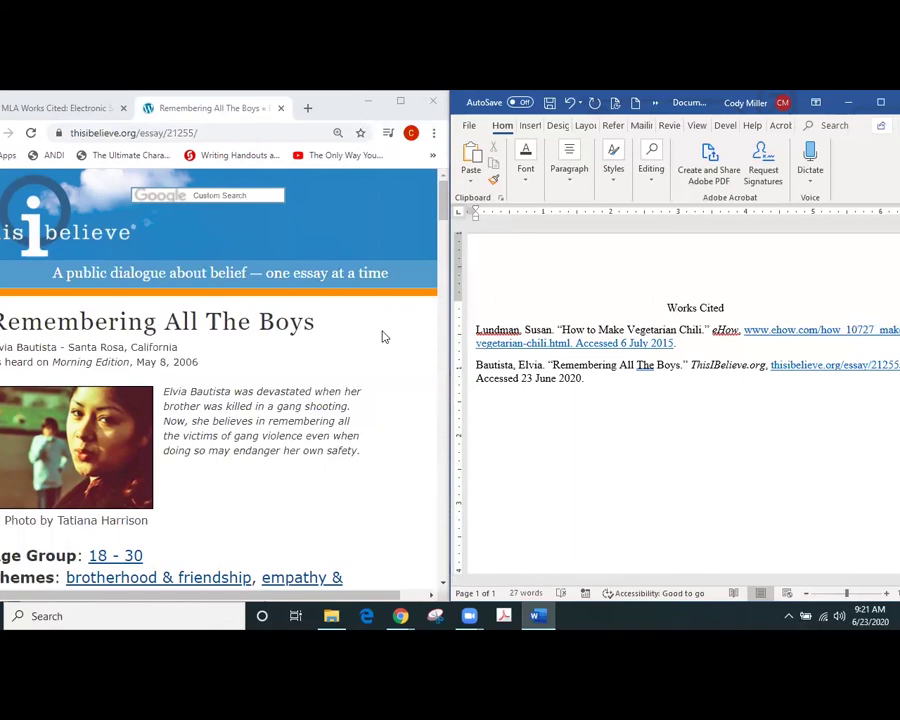
# Step: Indent the entry's second line, maximize Word, and set the Bautista entry's line spacing to 2.0
pyautogui.press('Tab')
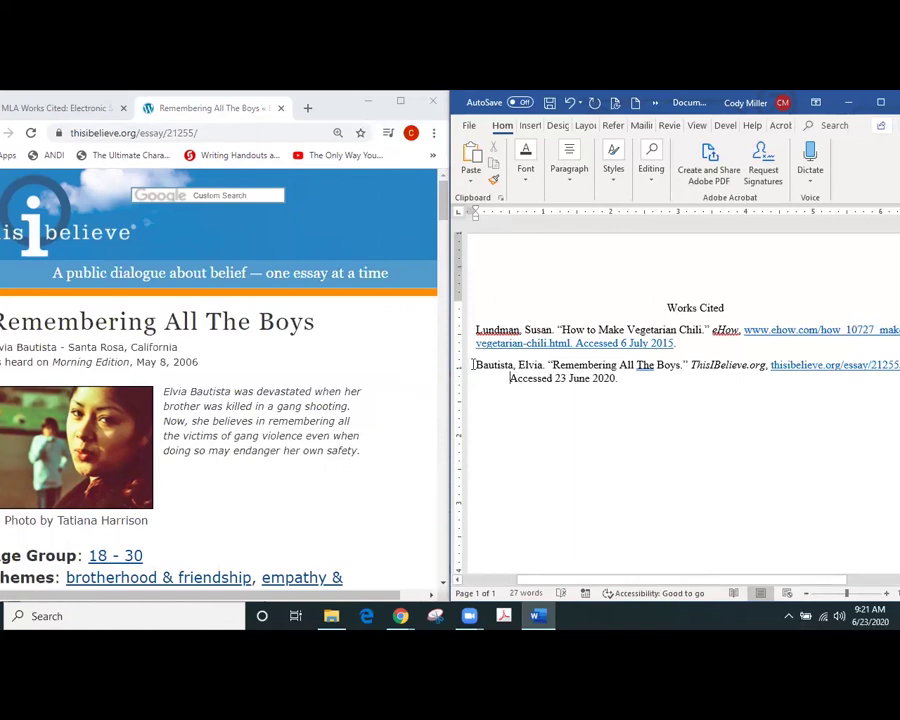
pyautogui.moveTo(477, 364); pyautogui.dragTo(616, 380)
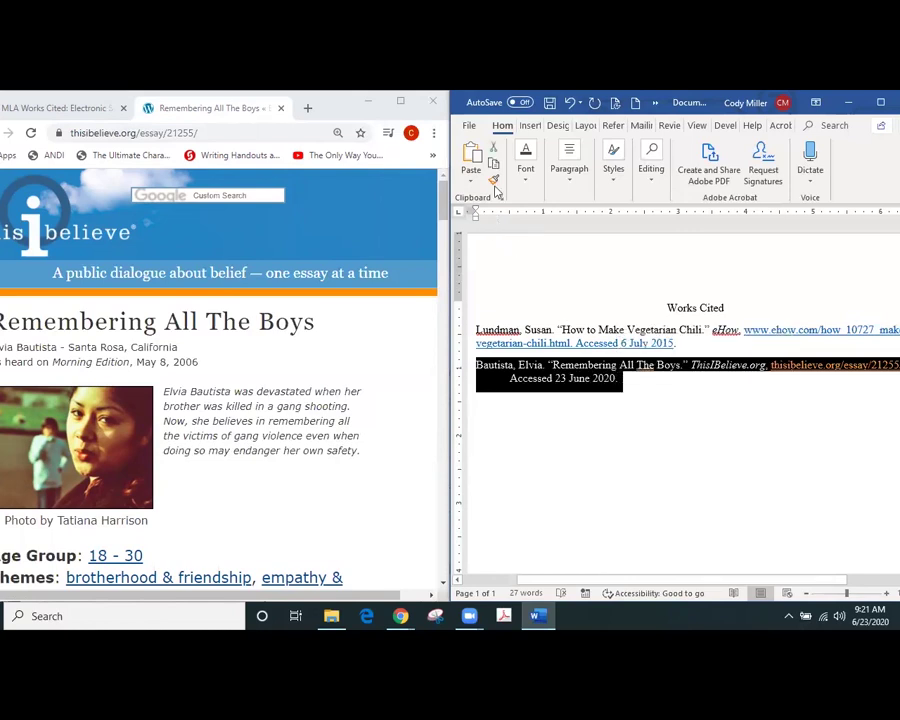
pyautogui.click(881, 103)
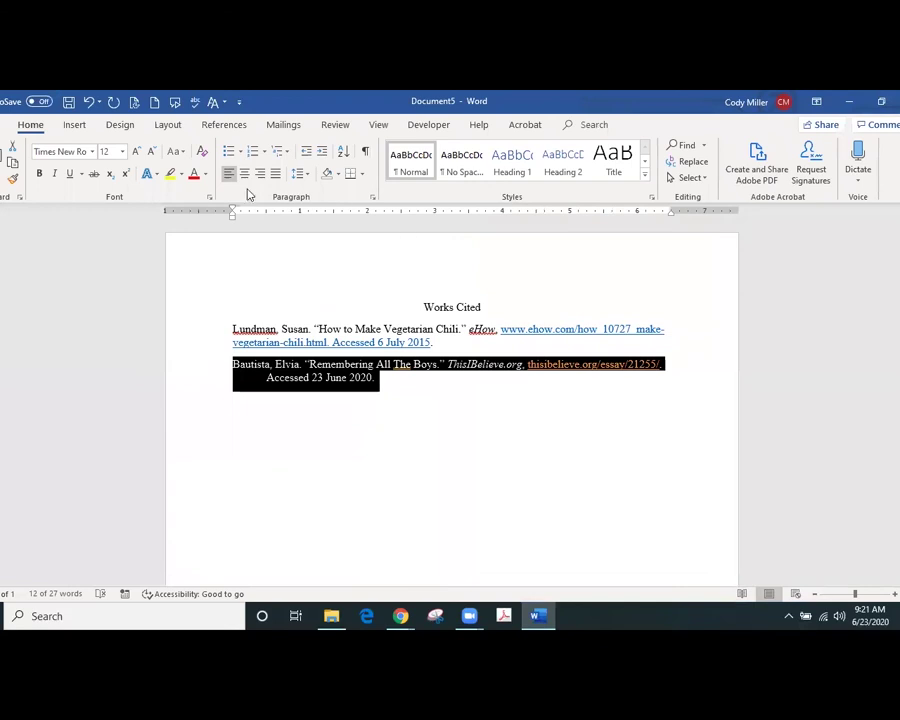
pyautogui.click(302, 174)
pyautogui.click(327, 242)
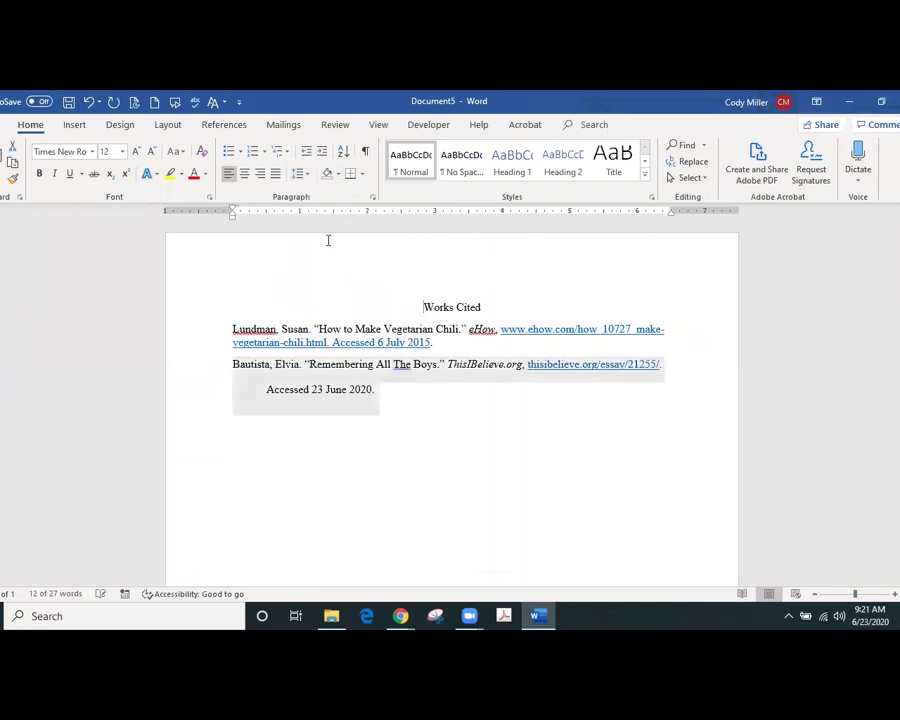
pyautogui.click(360, 305)
pyautogui.click(475, 406)
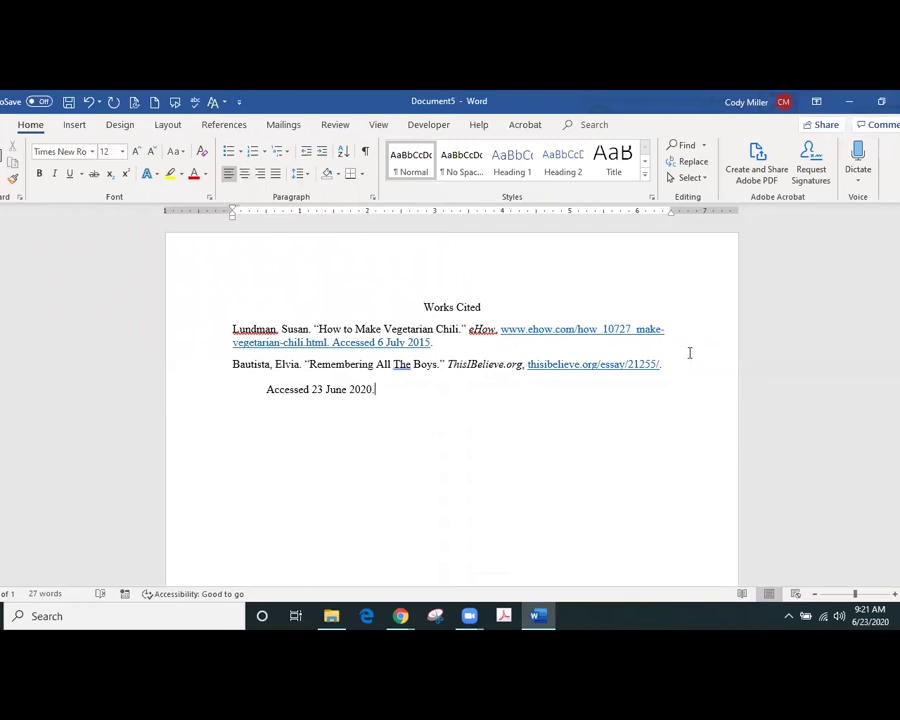
# Step: Strip the hyperlink from the thisibelieve.org address and select the whole Bautista entry
pyautogui.rightClick(634, 366)
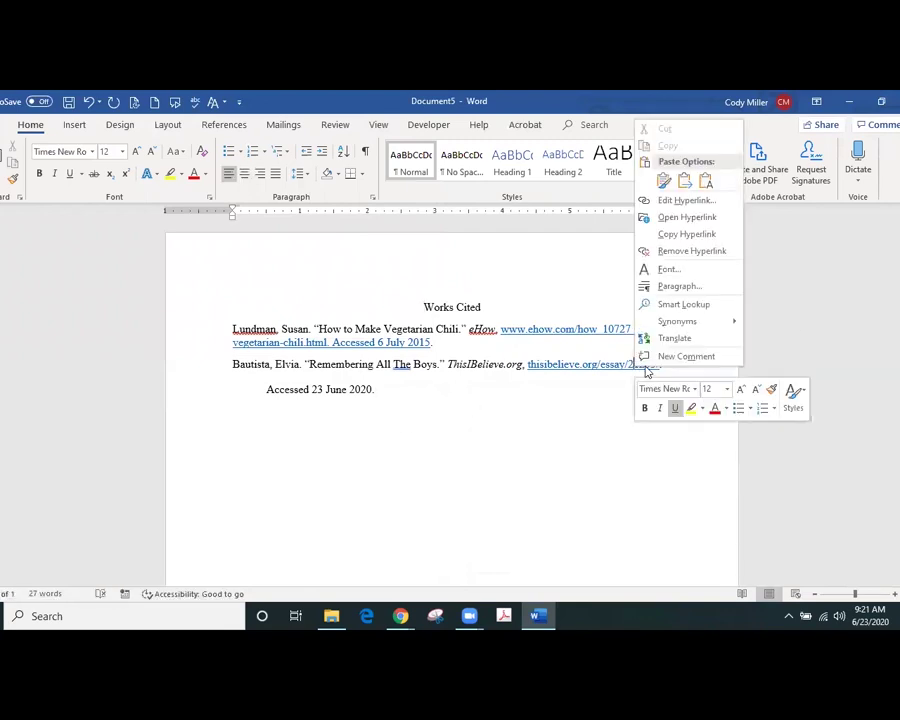
pyautogui.click(682, 252)
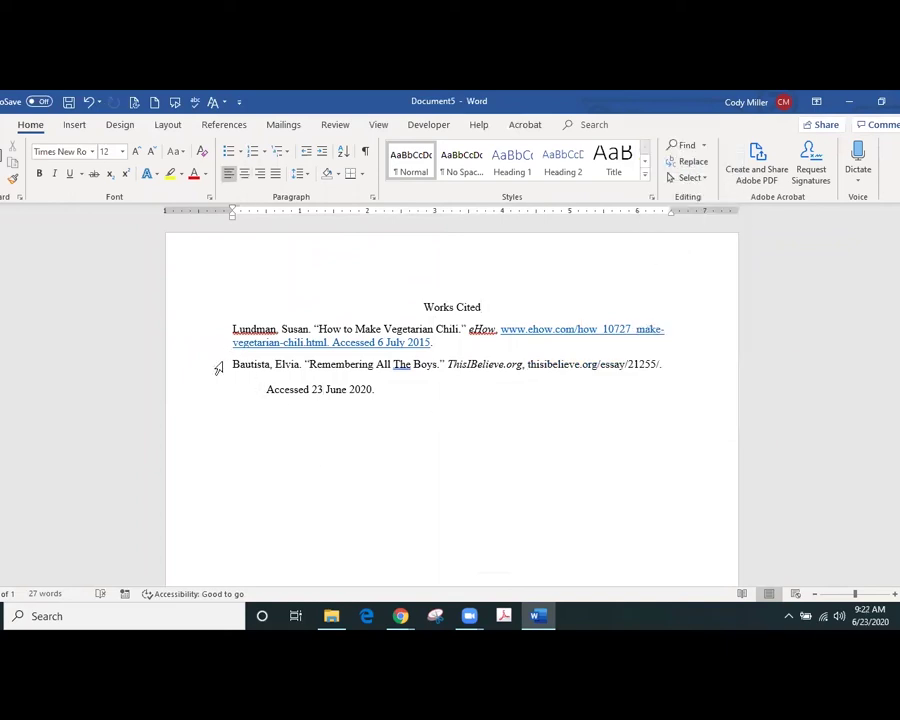
pyautogui.moveTo(232, 365); pyautogui.dragTo(395, 408)
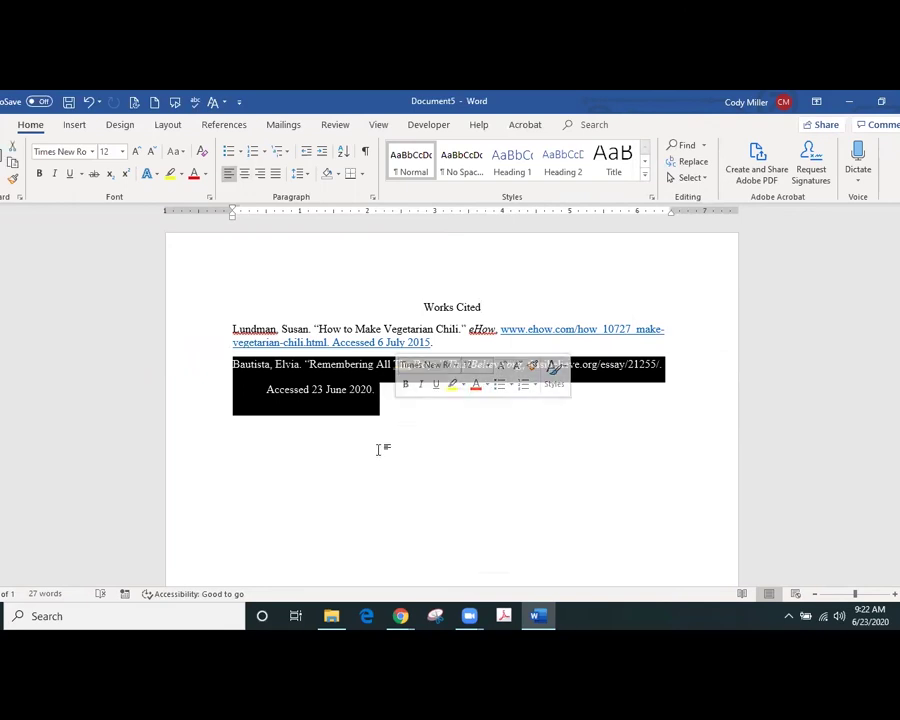